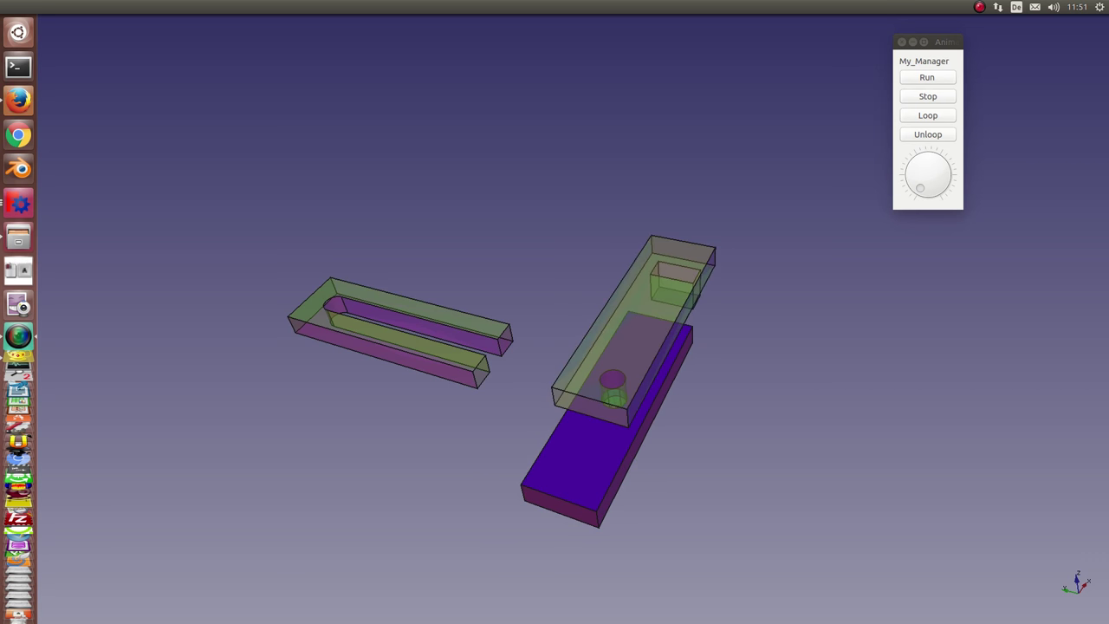
# Step: Stop the My_Manager animation so the assembly returns to its starting pose
pyautogui.click(913, 97)
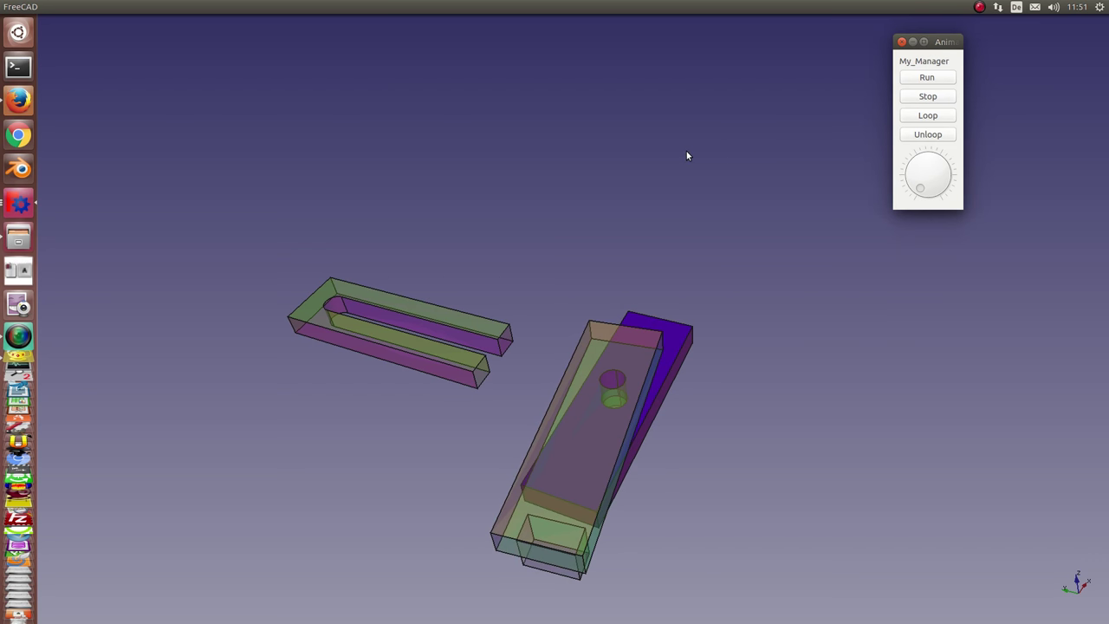
pyautogui.click(361, 177)
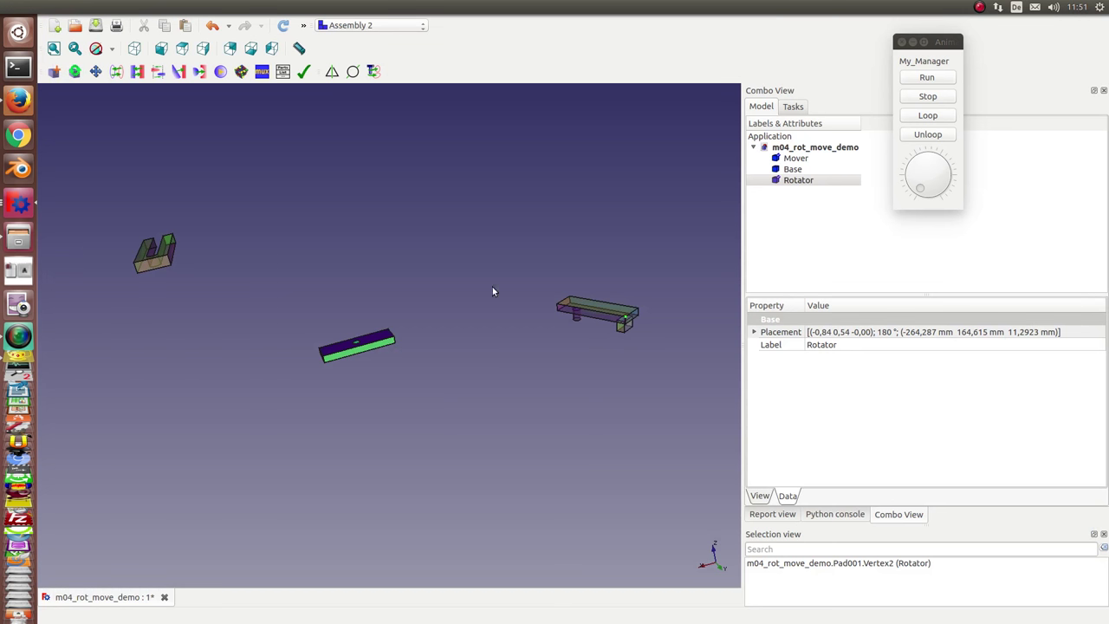
# Step: Close the Anim My_Manager window and inspect the Base, Rotator and Mover parts in turn
pyautogui.click(901, 42)
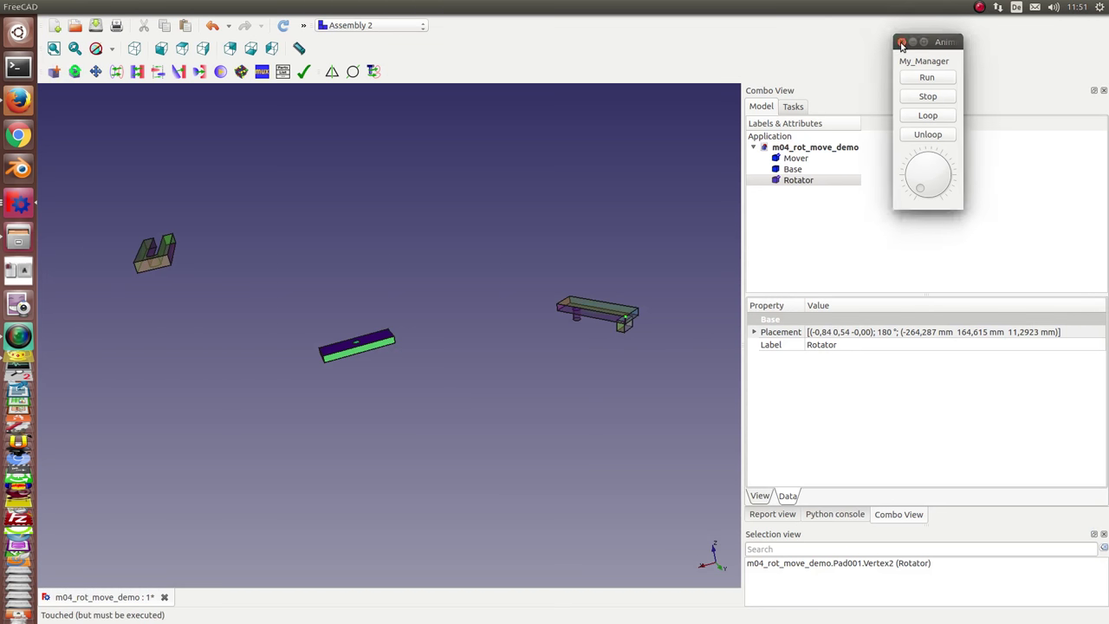
pyautogui.click(791, 171)
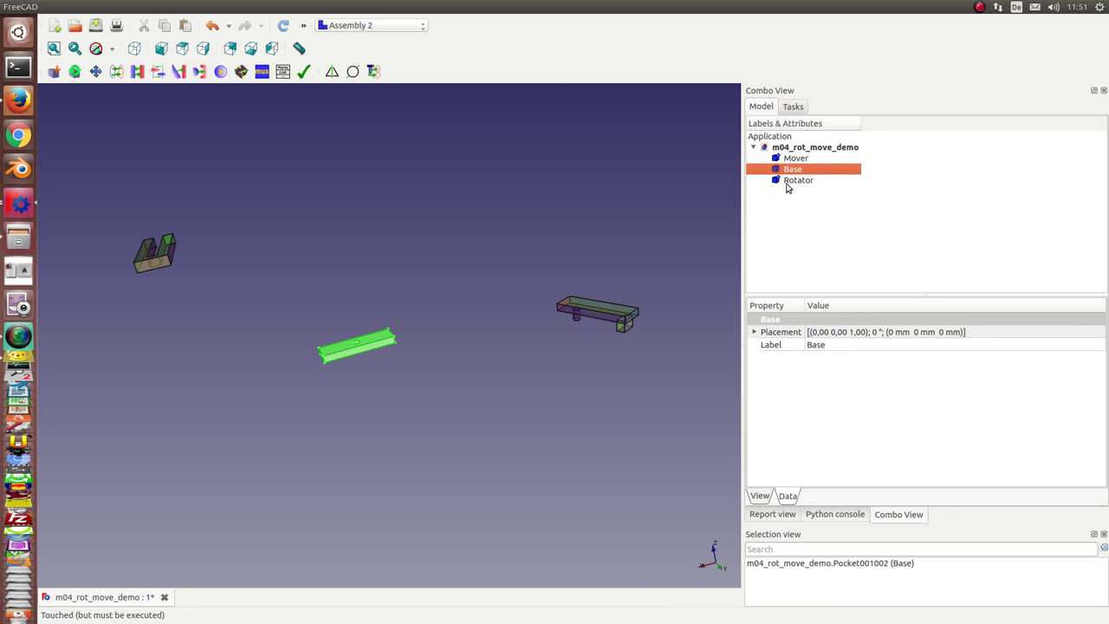
pyautogui.click(790, 180)
pyautogui.click(791, 160)
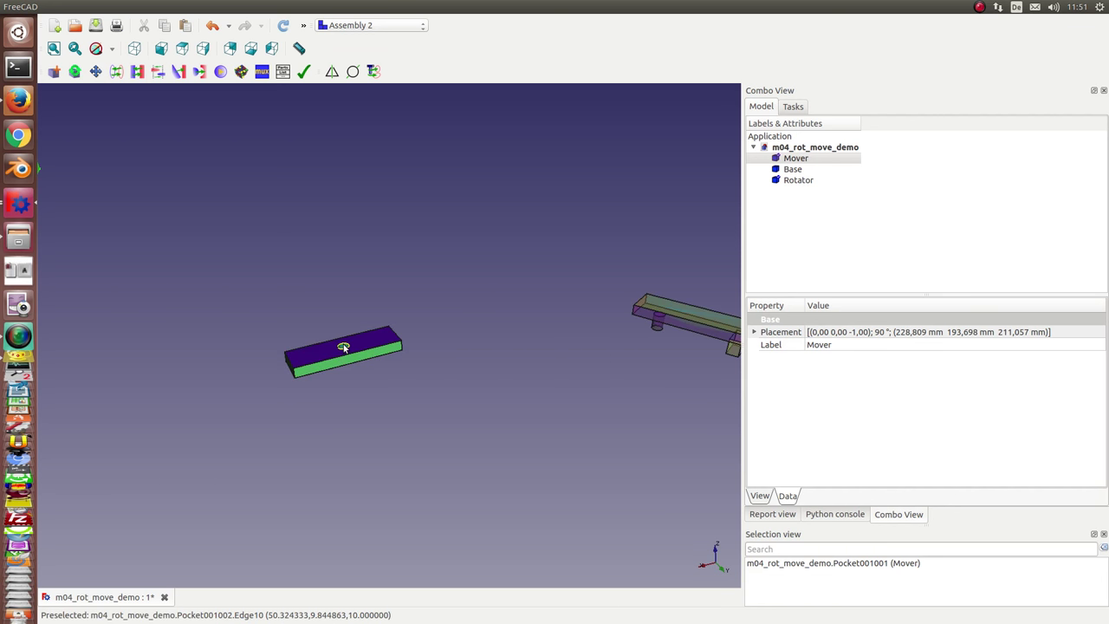
# Step: Add an A2plus axial constraint between the Base hole face and the Rotator cylinder face
pyautogui.moveTo(343, 347); pyautogui.dragTo(355, 393, button='middle')
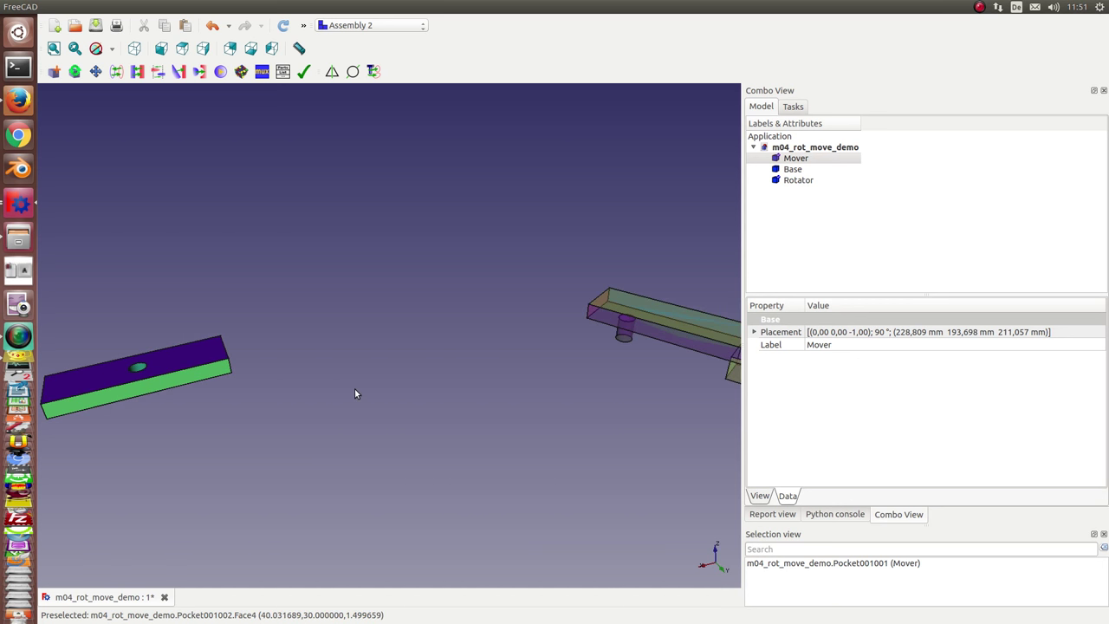
pyautogui.click(138, 369)
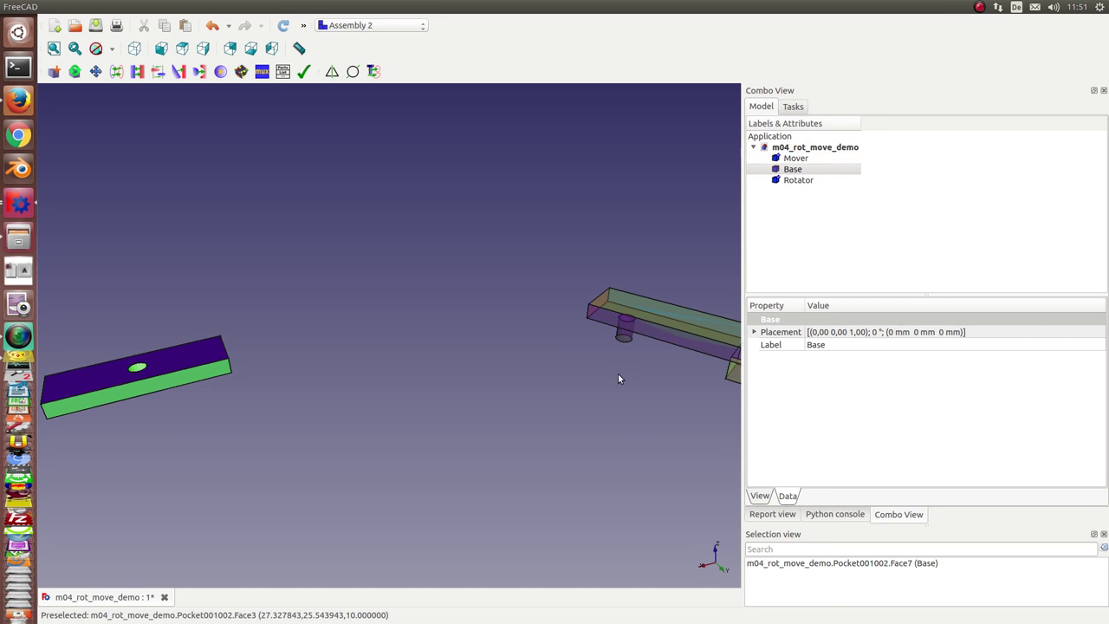
pyautogui.keyDown('ctrl'); pyautogui.click(624, 337); pyautogui.keyUp('ctrl')
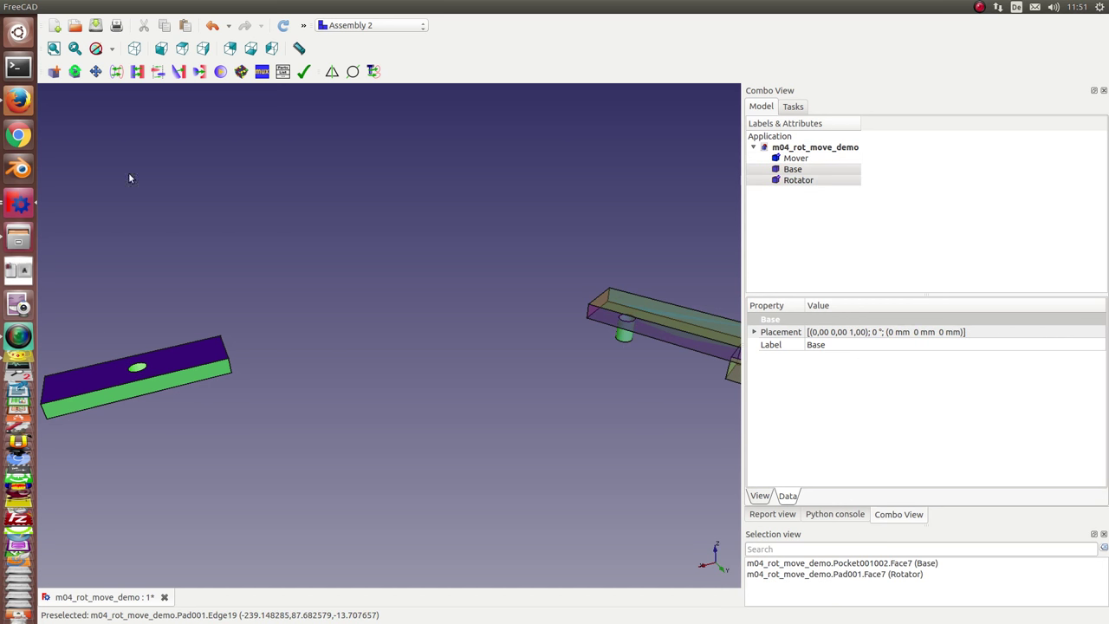
pyautogui.click(157, 73)
pyautogui.moveTo(193, 455); pyautogui.dragTo(262, 390, button='middle')
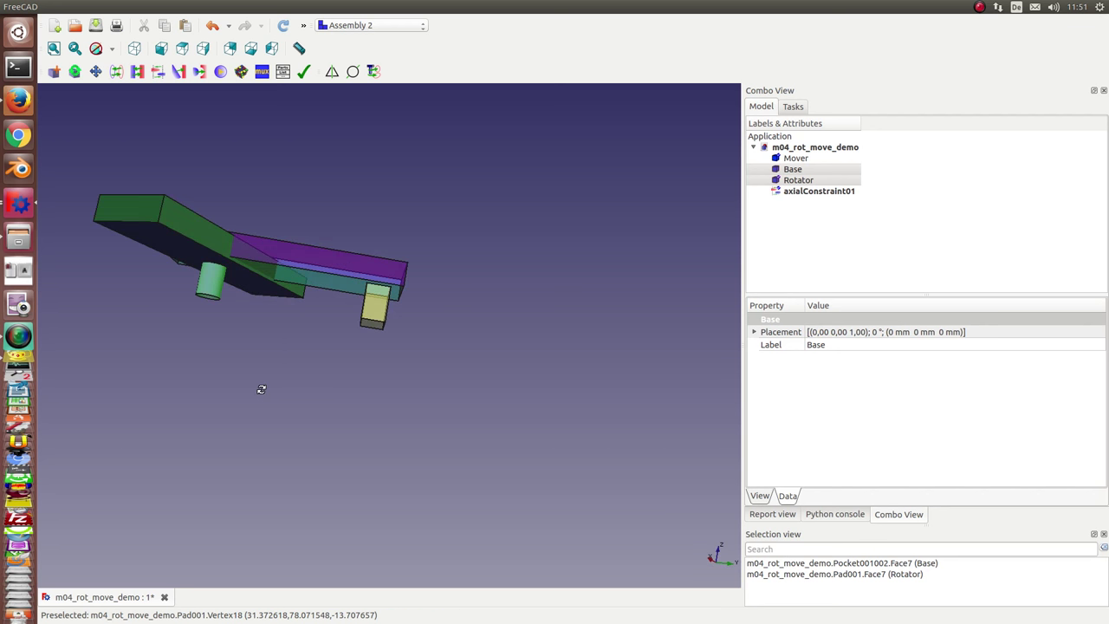
# Step: Add a plane constraint between the Base's top face and the matching Rotator face
pyautogui.moveTo(171, 187); pyautogui.dragTo(206, 392, button='middle')
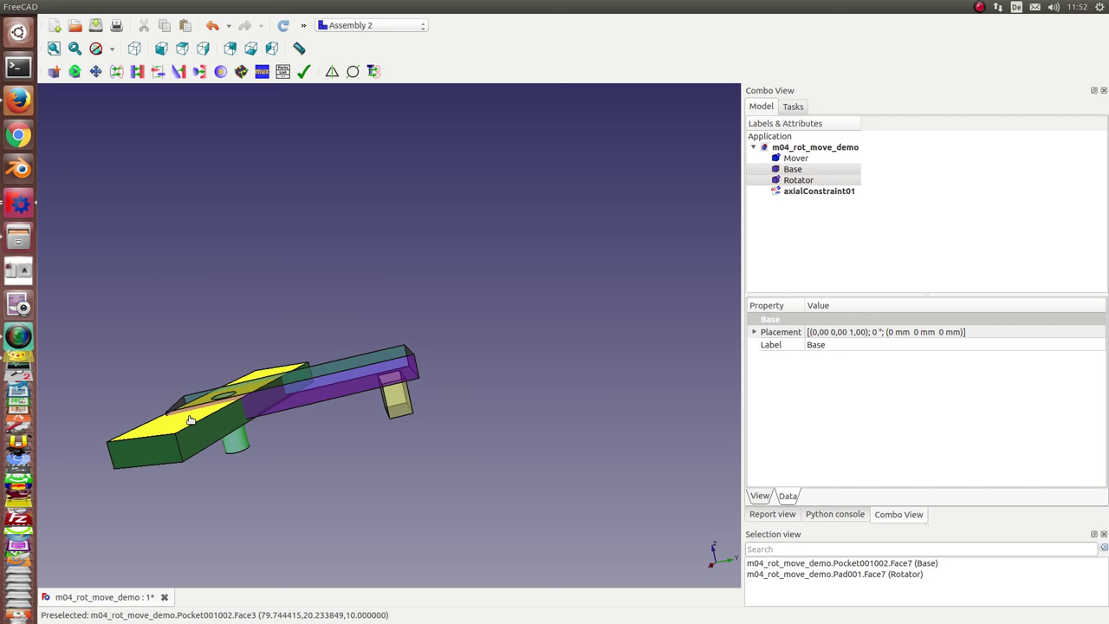
pyautogui.click(190, 419)
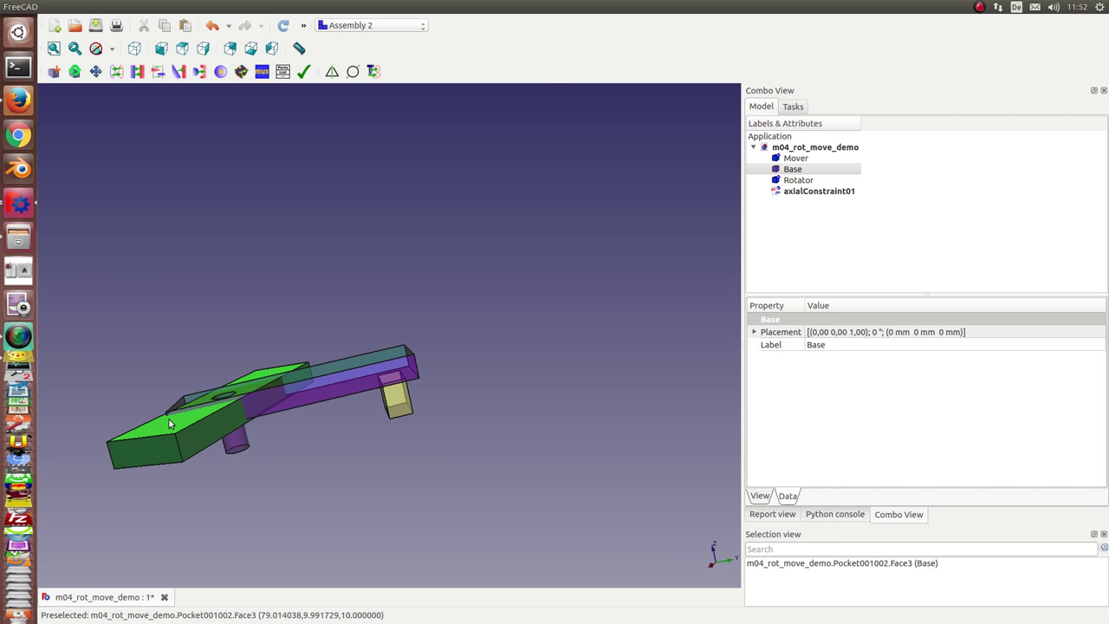
pyautogui.moveTo(169, 422); pyautogui.dragTo(185, 394, button='middle')
pyautogui.moveTo(315, 397); pyautogui.dragTo(332, 370, button='middle')
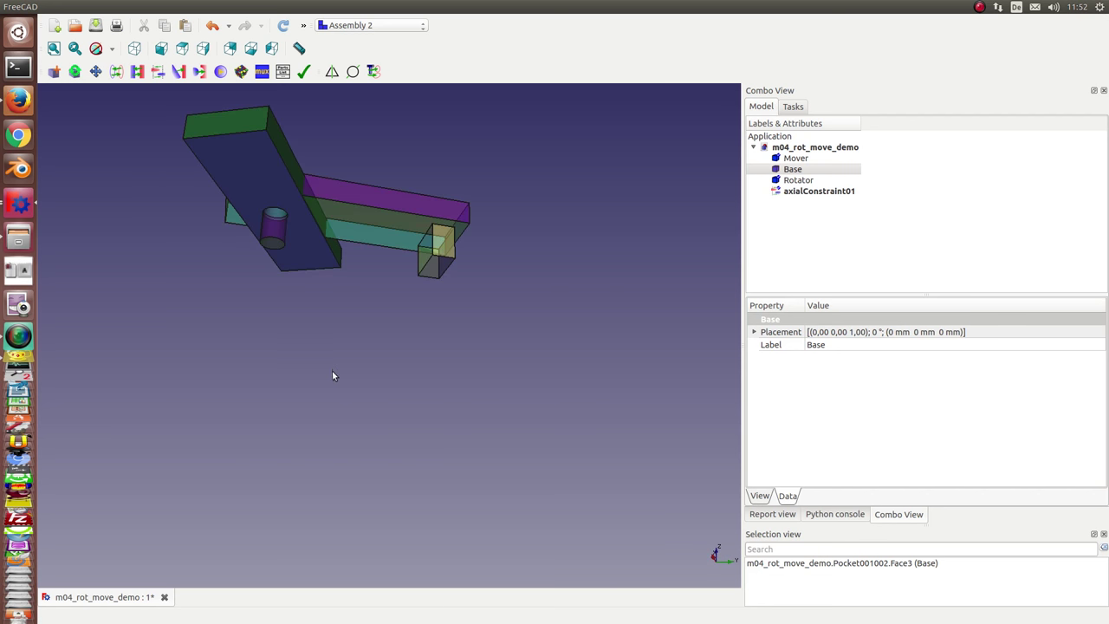
pyautogui.keyDown('ctrl'); pyautogui.click(374, 227); pyautogui.keyUp('ctrl')
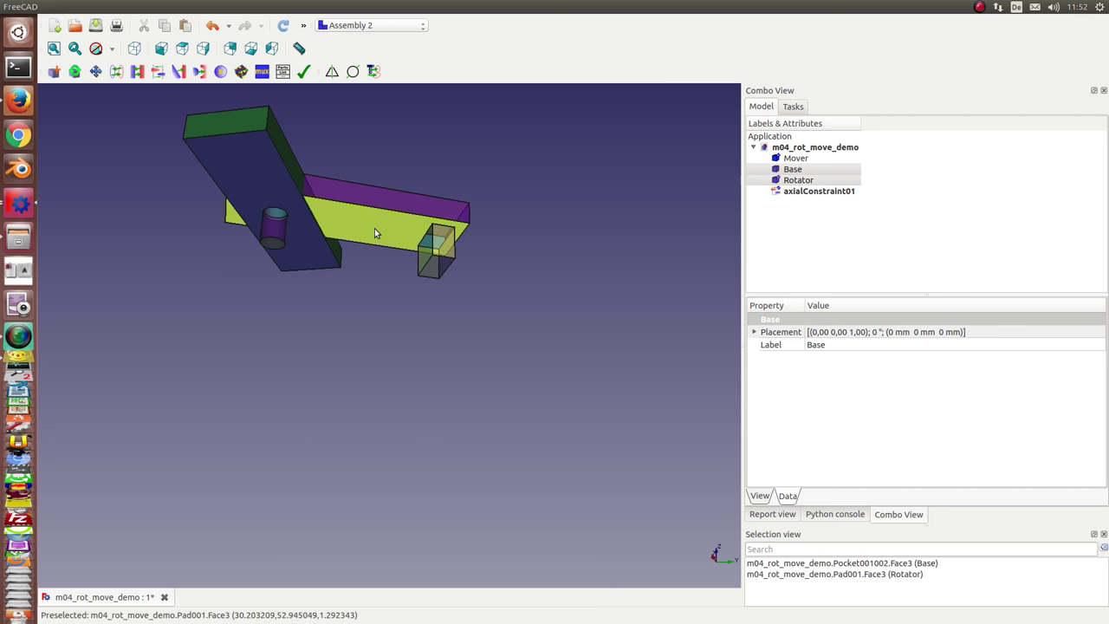
pyautogui.moveTo(374, 228); pyautogui.dragTo(364, 373, button='middle')
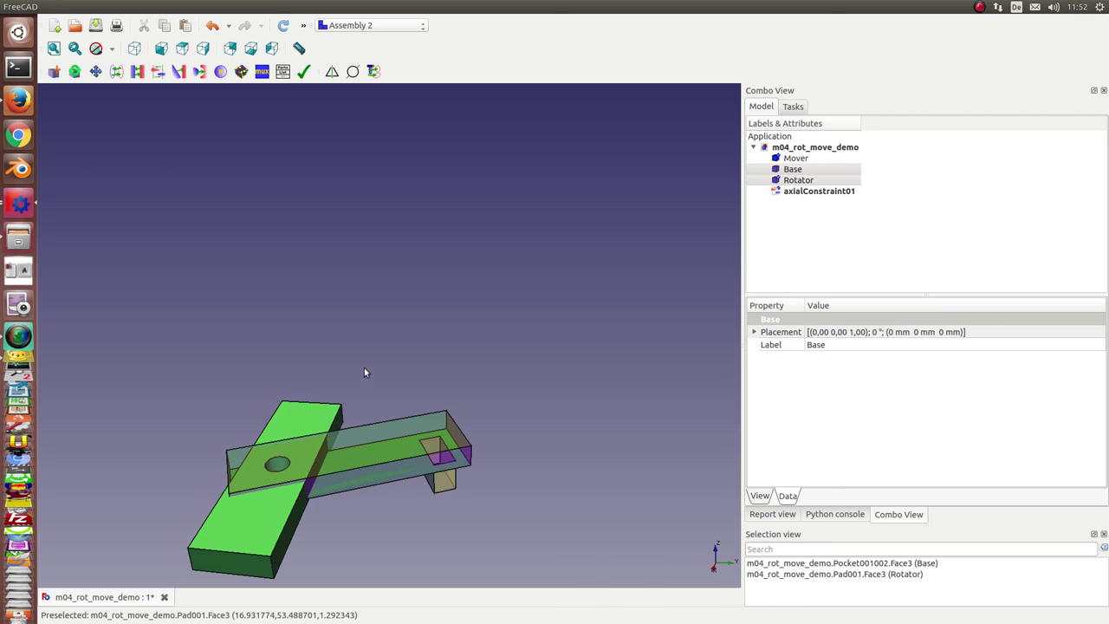
pyautogui.click(137, 71)
# Step: Orbit and zoom around the assembly to check the seated Rotator and frame the Mover bar
pyautogui.moveTo(393, 492); pyautogui.dragTo(380, 443, button='middle')
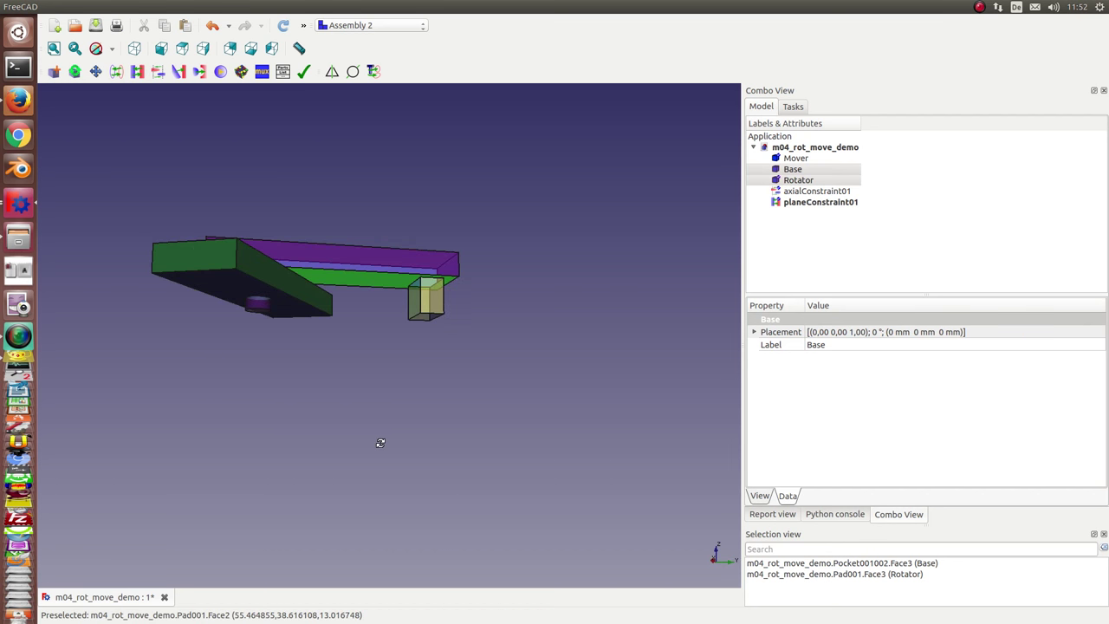
pyautogui.scroll(2, 365, 441)
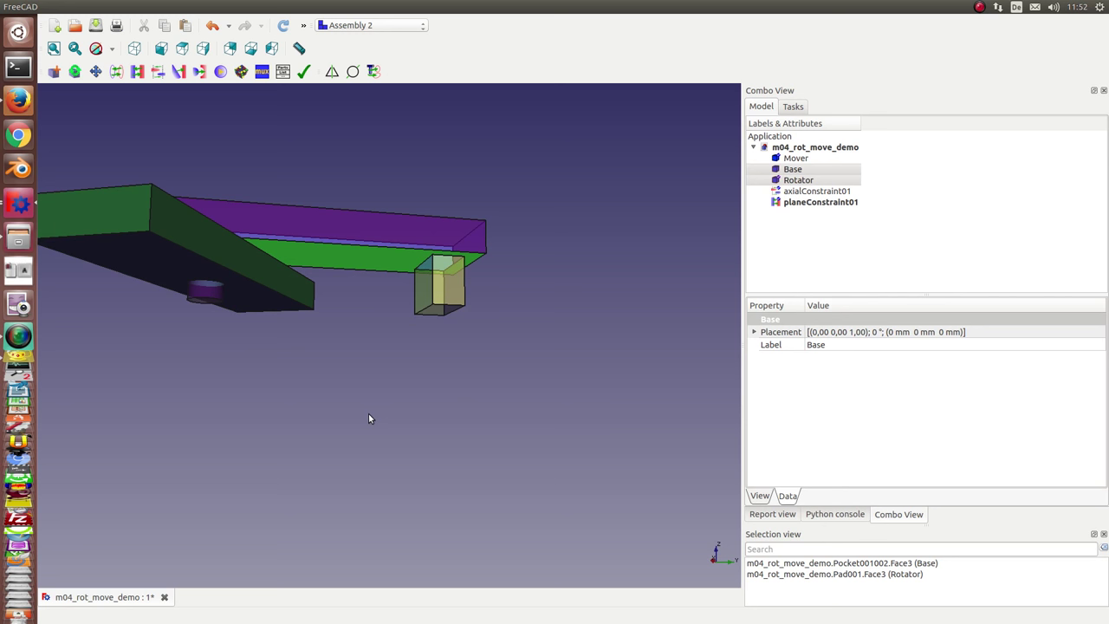
pyautogui.scroll(-4, 340, 364)
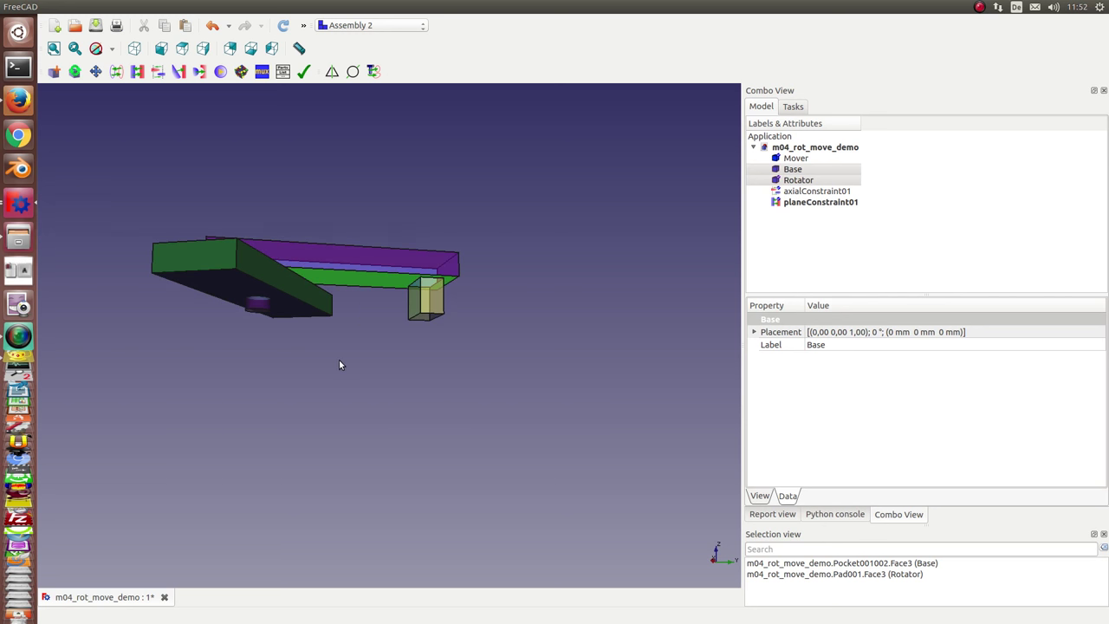
pyautogui.moveTo(346, 379); pyautogui.dragTo(376, 404, button='middle')
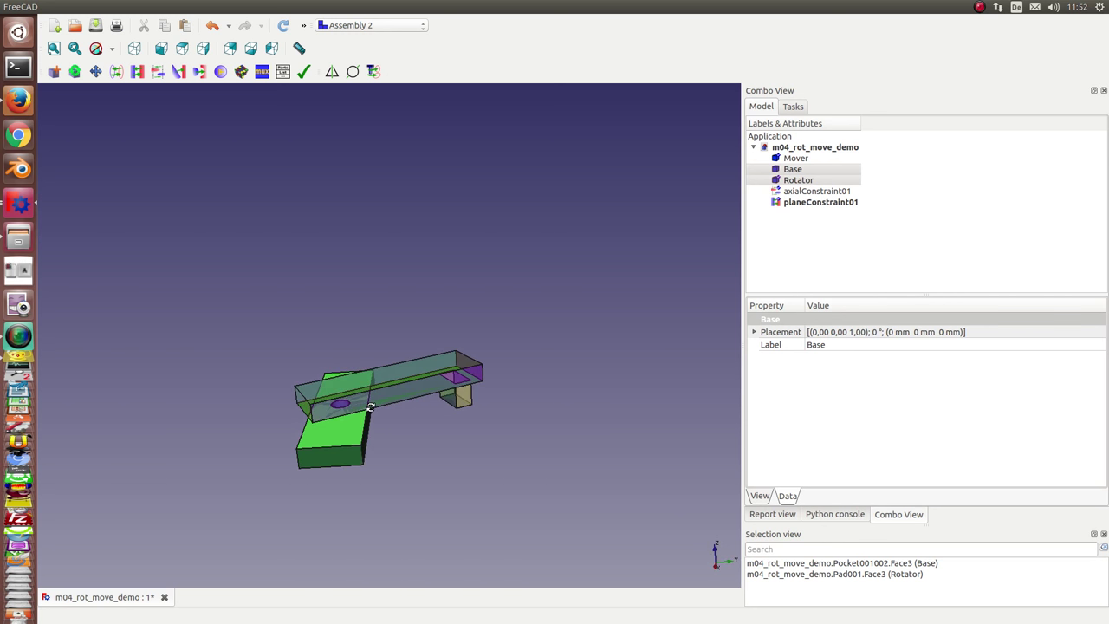
pyautogui.scroll(-3, 249, 362)
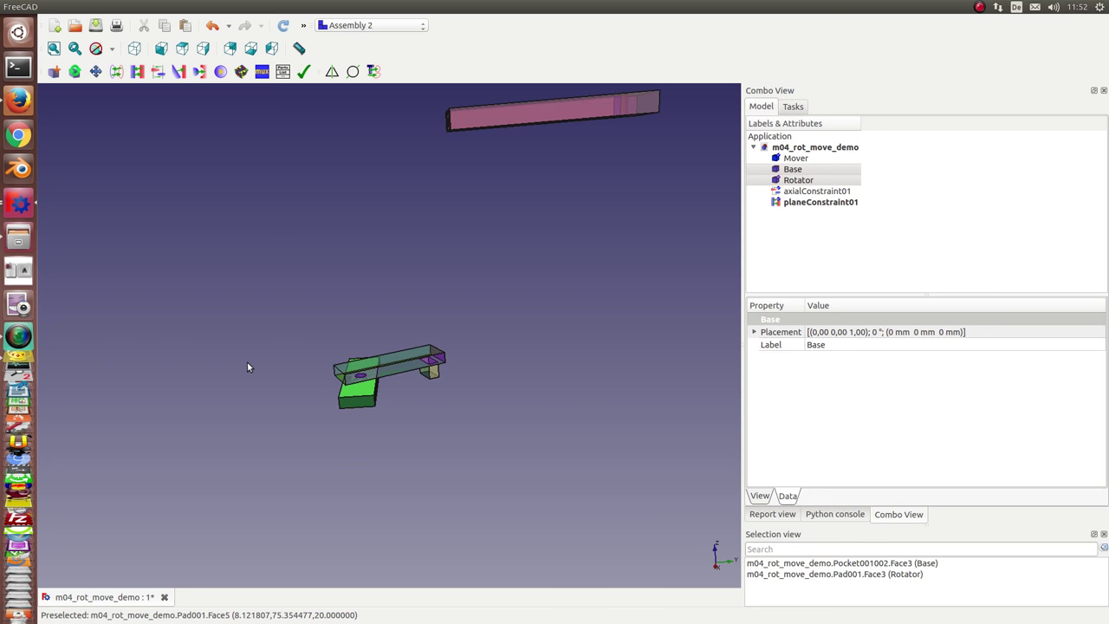
pyautogui.scroll(-2, 448, 390)
pyautogui.moveTo(535, 356); pyautogui.dragTo(527, 396, button='middle')
# Step: Make the Mover bar's slotted face coplanar with the Base's flat face (planeConstraint02)
pyautogui.moveTo(505, 440); pyautogui.dragTo(485, 349, button='middle')
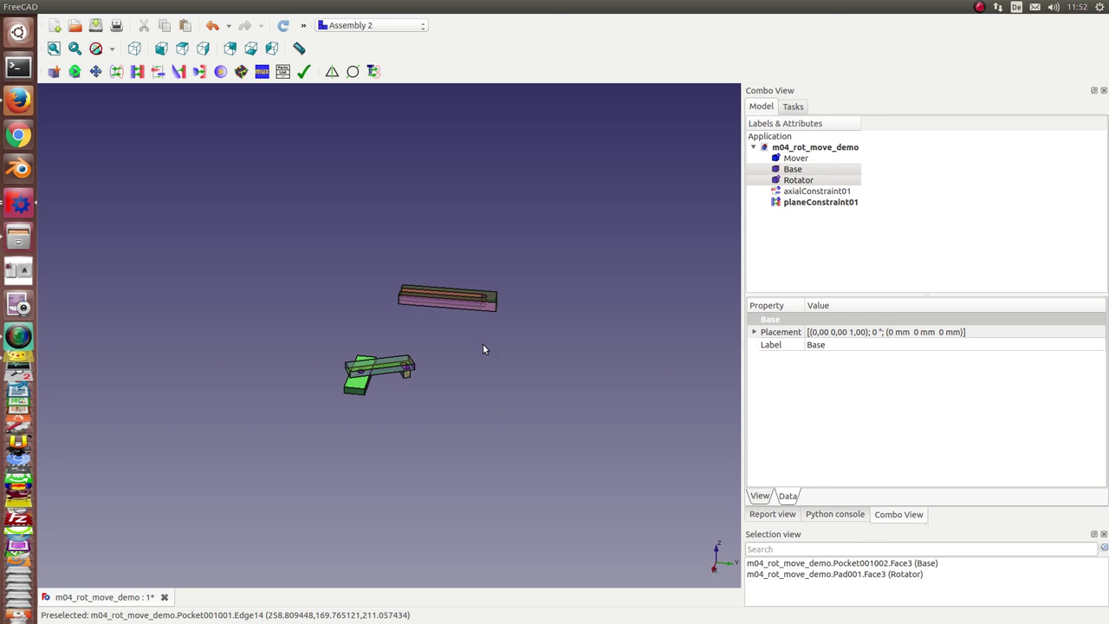
pyautogui.scroll(2, 482, 338)
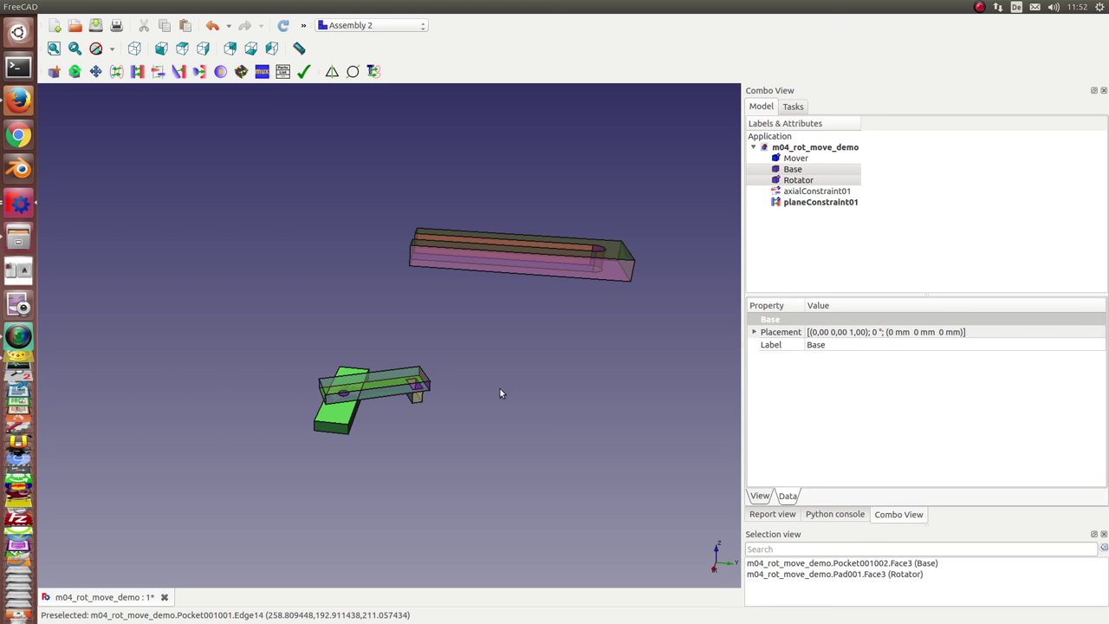
pyautogui.moveTo(606, 264); pyautogui.dragTo(410, 292, button='middle')
pyautogui.click(360, 233)
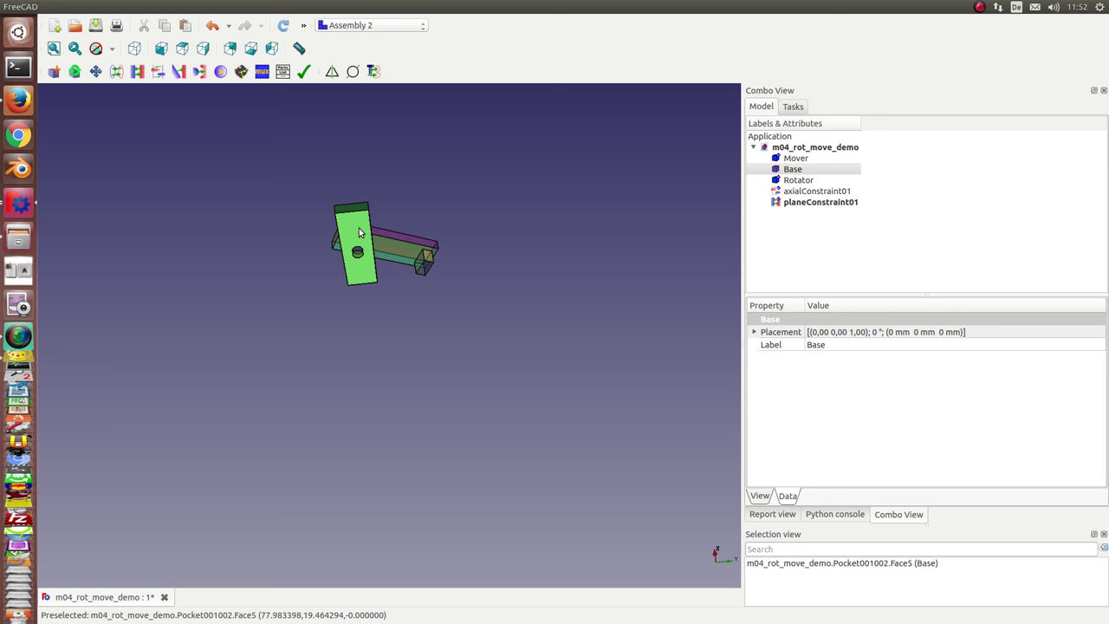
pyautogui.moveTo(479, 258); pyautogui.dragTo(471, 366, button='middle')
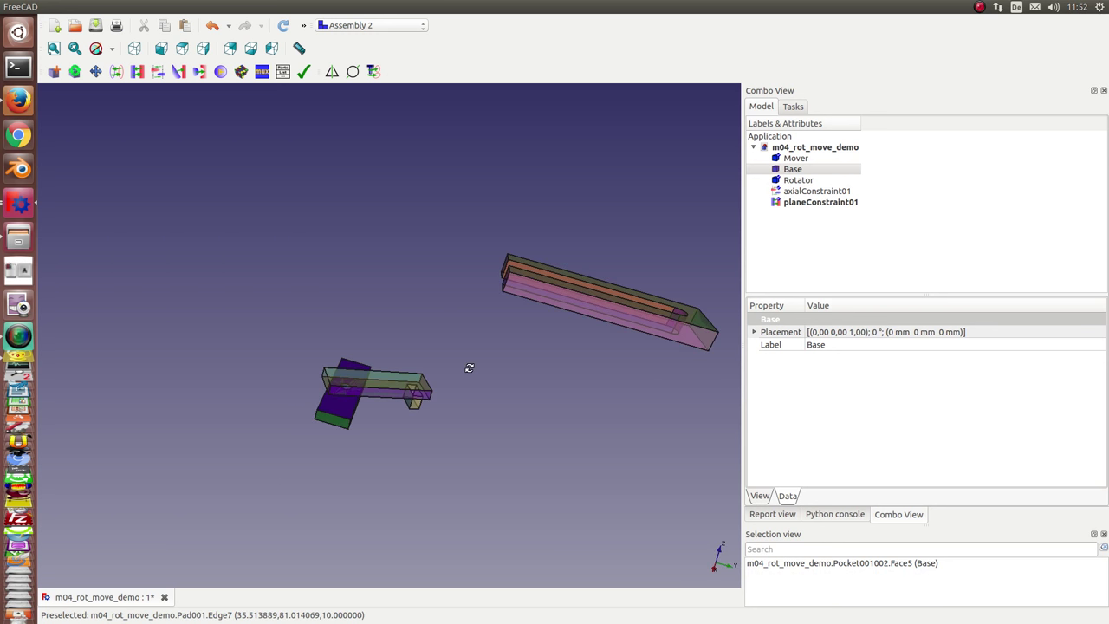
pyautogui.click(698, 316)
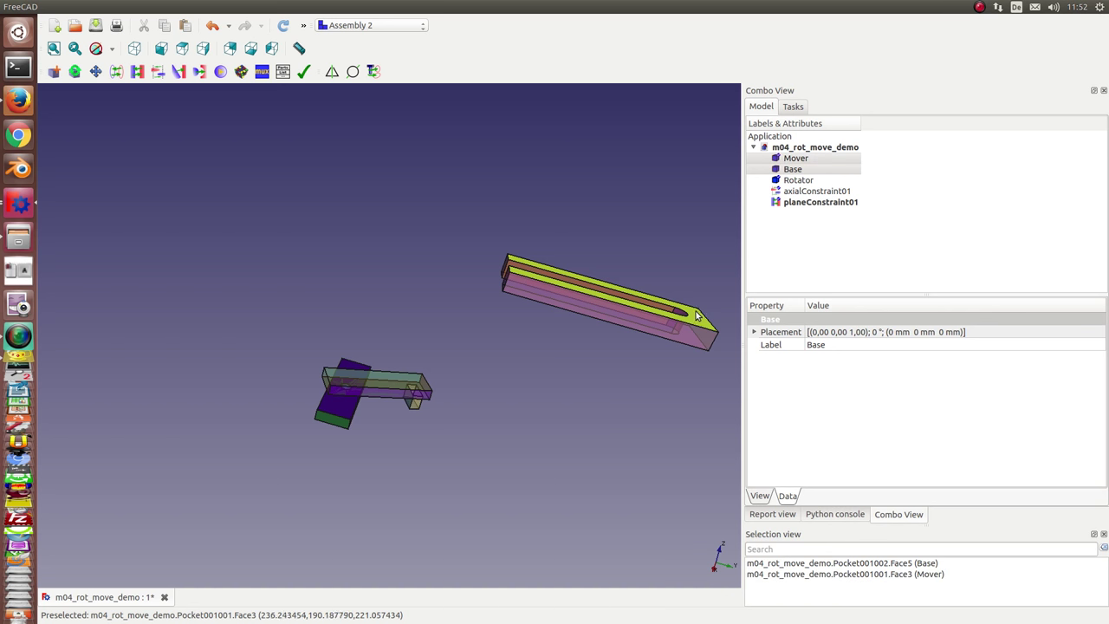
pyautogui.click(137, 72)
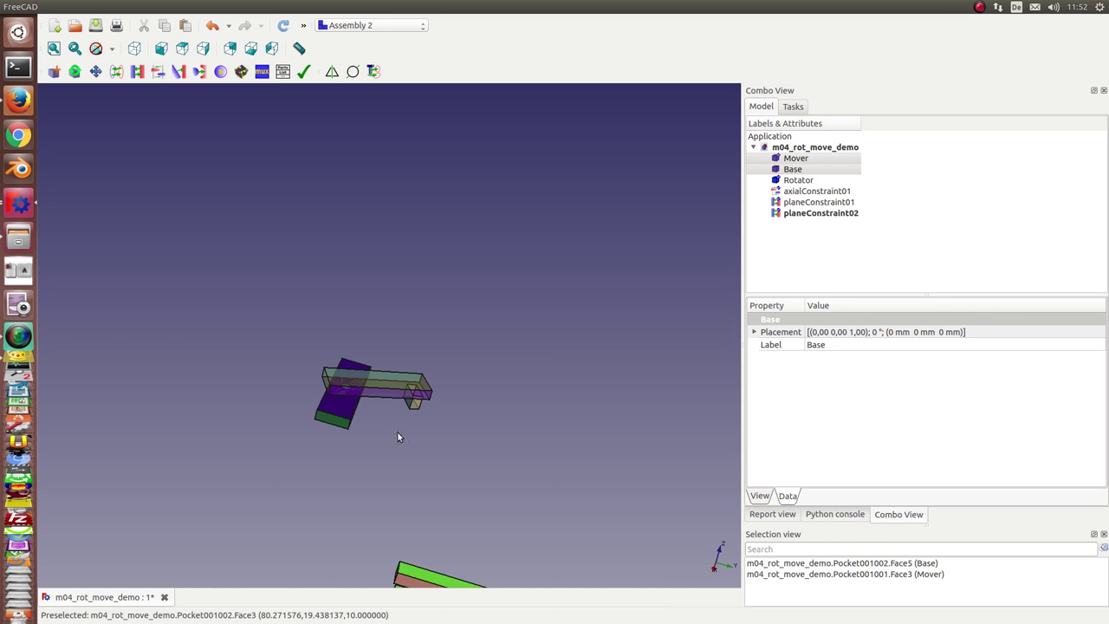
# Step: Add planeConstraint03 between an end face of the Base and the Mover's end face
pyautogui.moveTo(398, 433); pyautogui.dragTo(399, 359, button='middle')
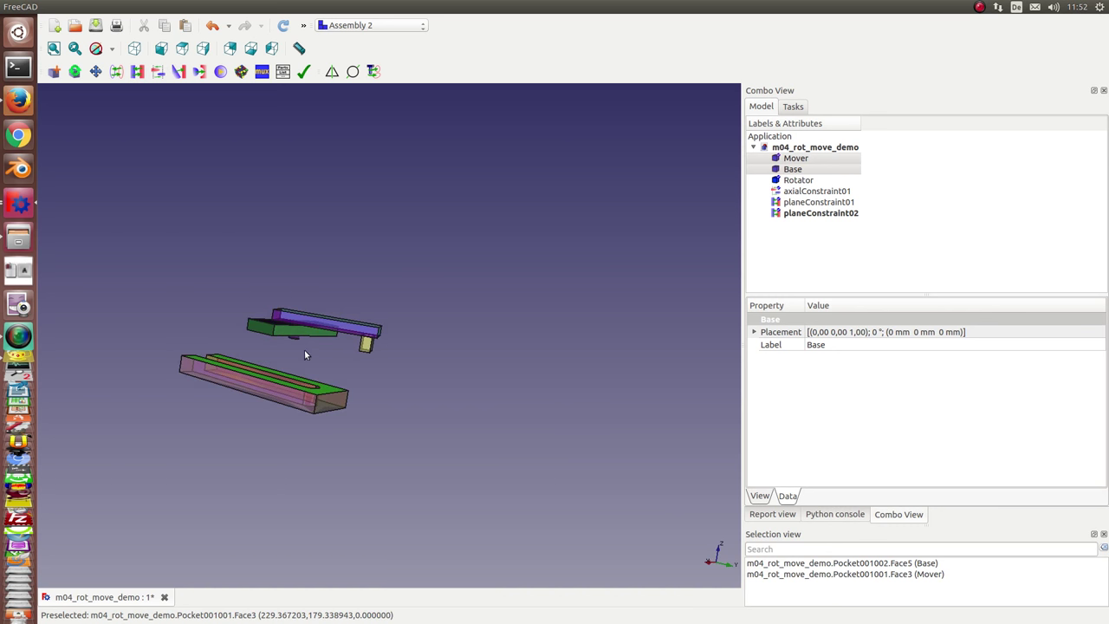
pyautogui.click(317, 386)
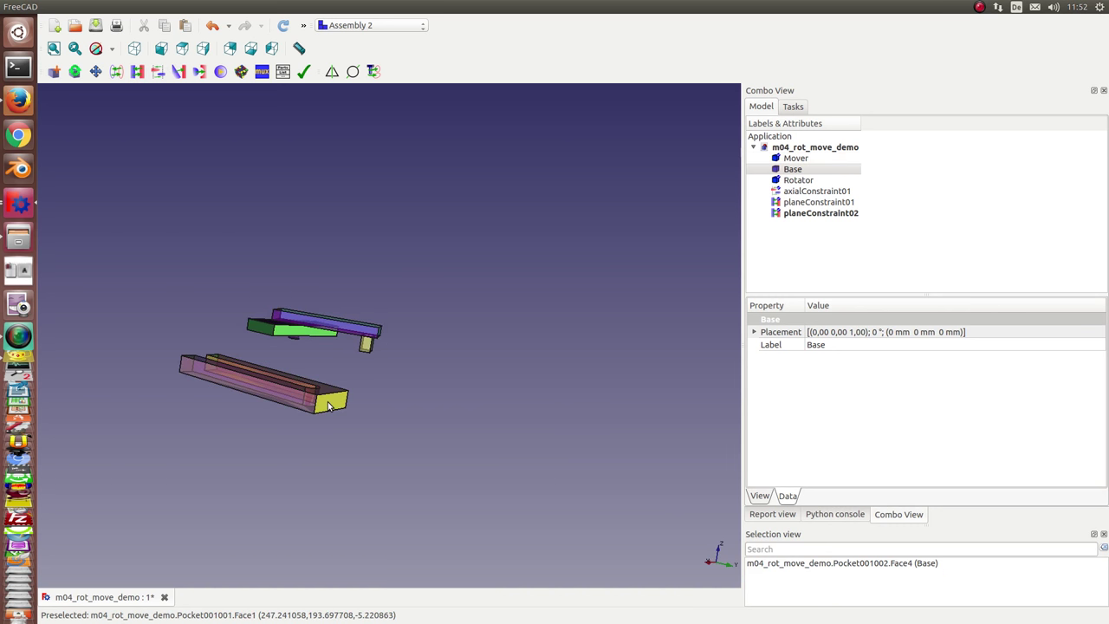
pyautogui.keyDown('ctrl'); pyautogui.click(327, 403); pyautogui.keyUp('ctrl')
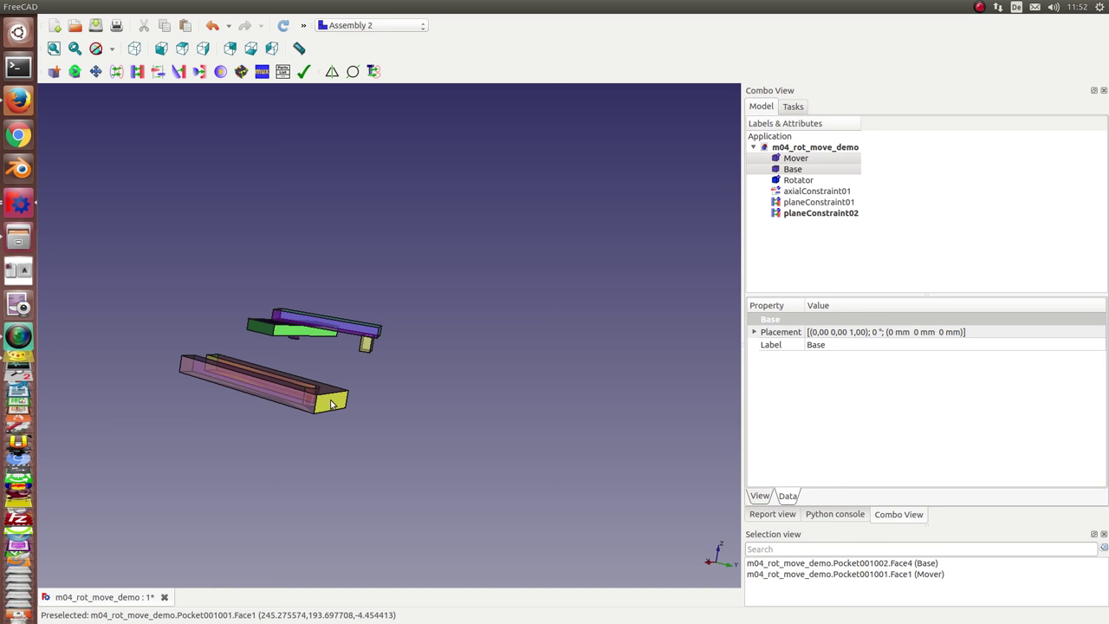
pyautogui.click(136, 74)
# Step: Add planeConstraint04 joining another Base bar face to a Mover face
pyautogui.moveTo(317, 319); pyautogui.dragTo(286, 302, button='middle')
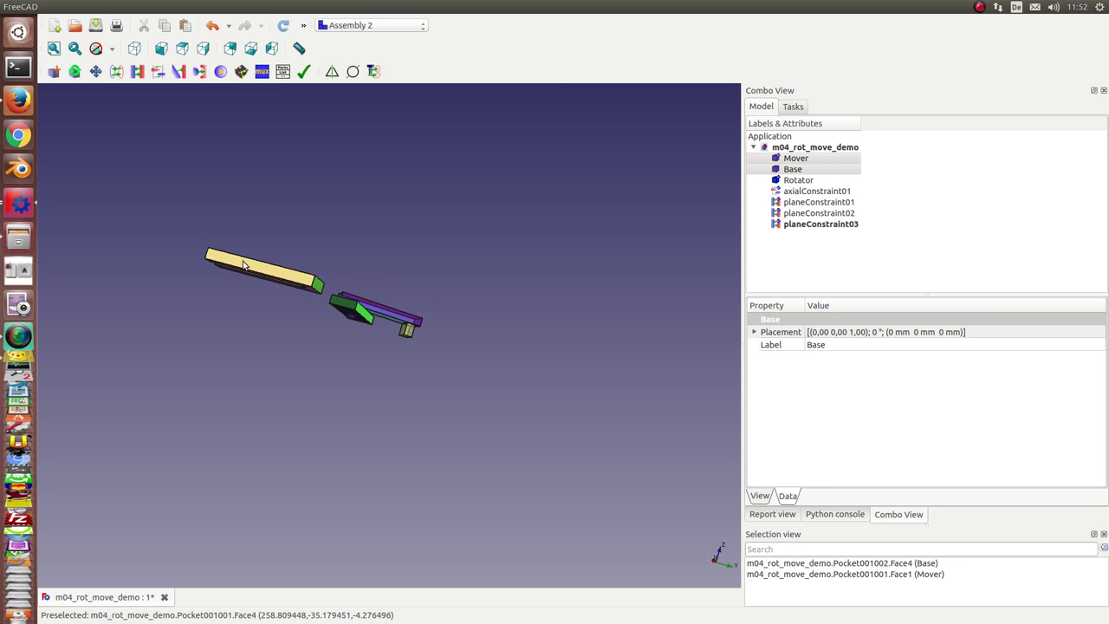
pyautogui.click(309, 299)
pyautogui.click(273, 275)
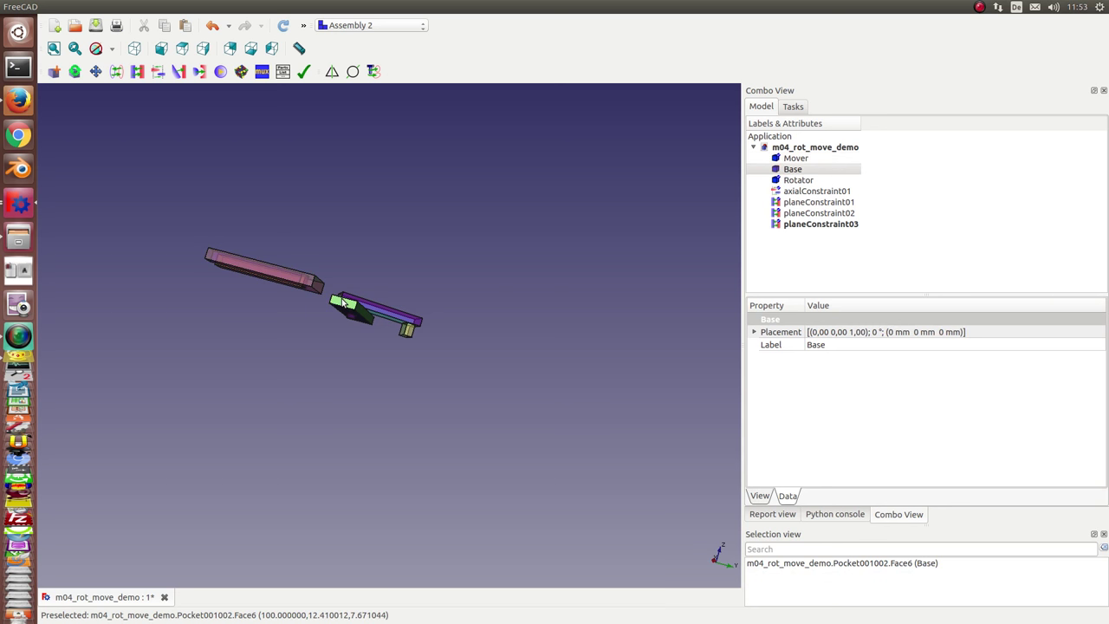
pyautogui.keyDown('ctrl'); pyautogui.click(272, 275); pyautogui.keyUp('ctrl')
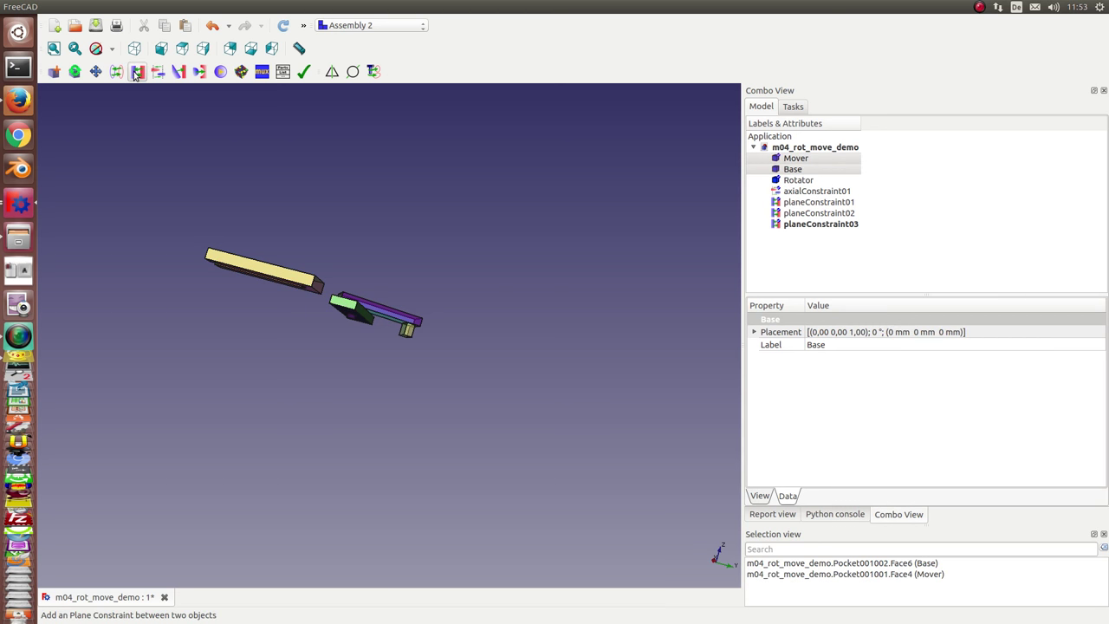
pyautogui.click(137, 71)
pyautogui.moveTo(390, 395); pyautogui.dragTo(447, 487, button='middle')
# Step: Set planeConstraint04's offset to 35 mm and re-solve the A2plus assembly
pyautogui.click(789, 239)
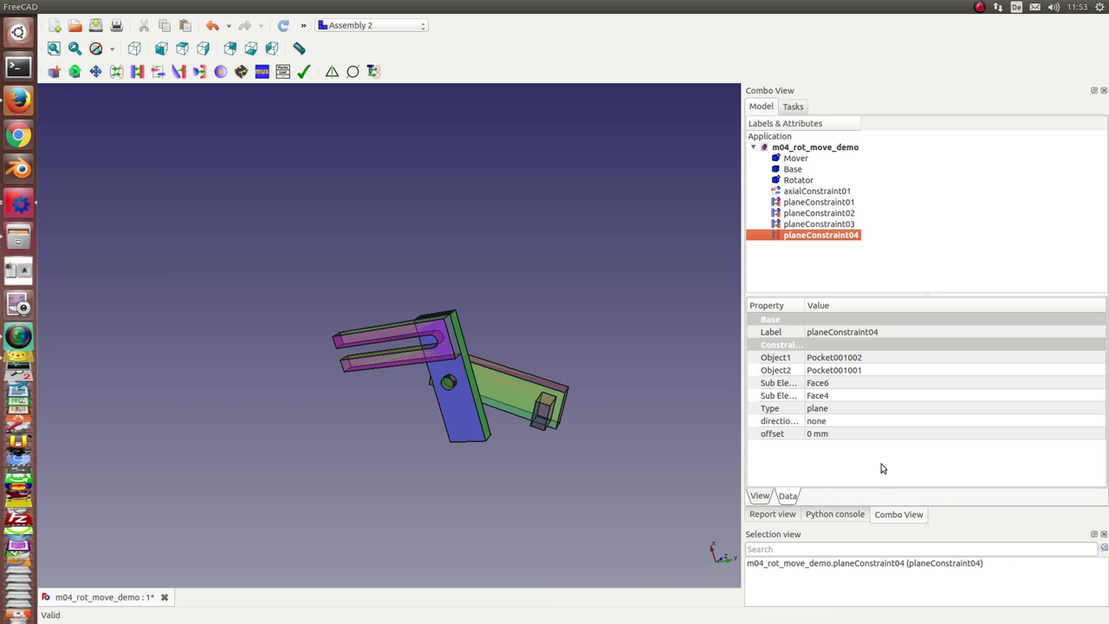
pyautogui.click(859, 435)
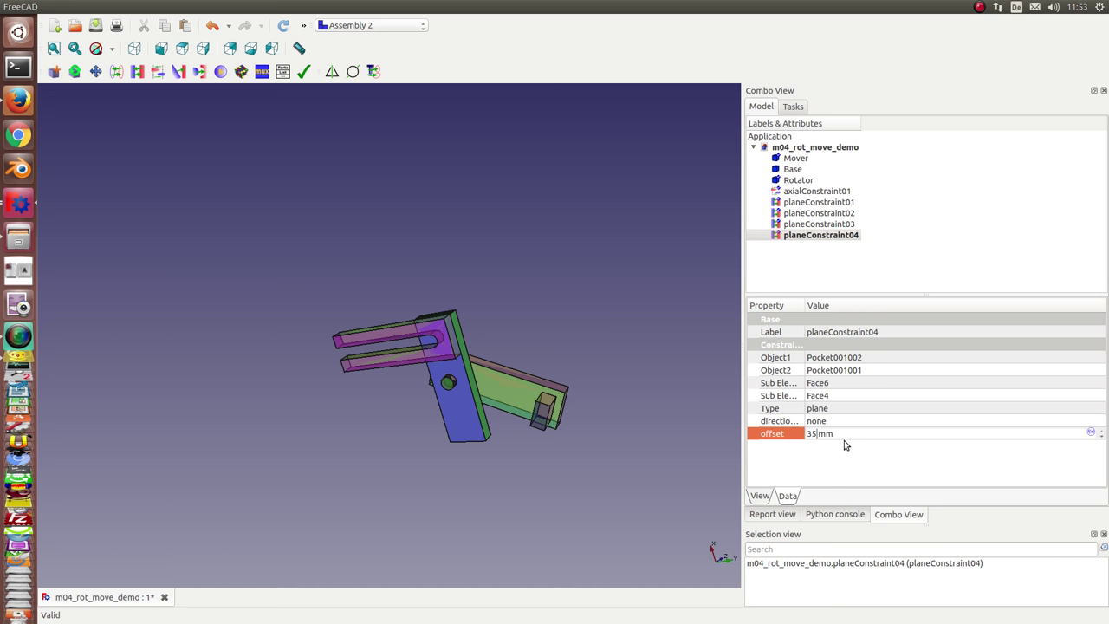
pyautogui.click(241, 71)
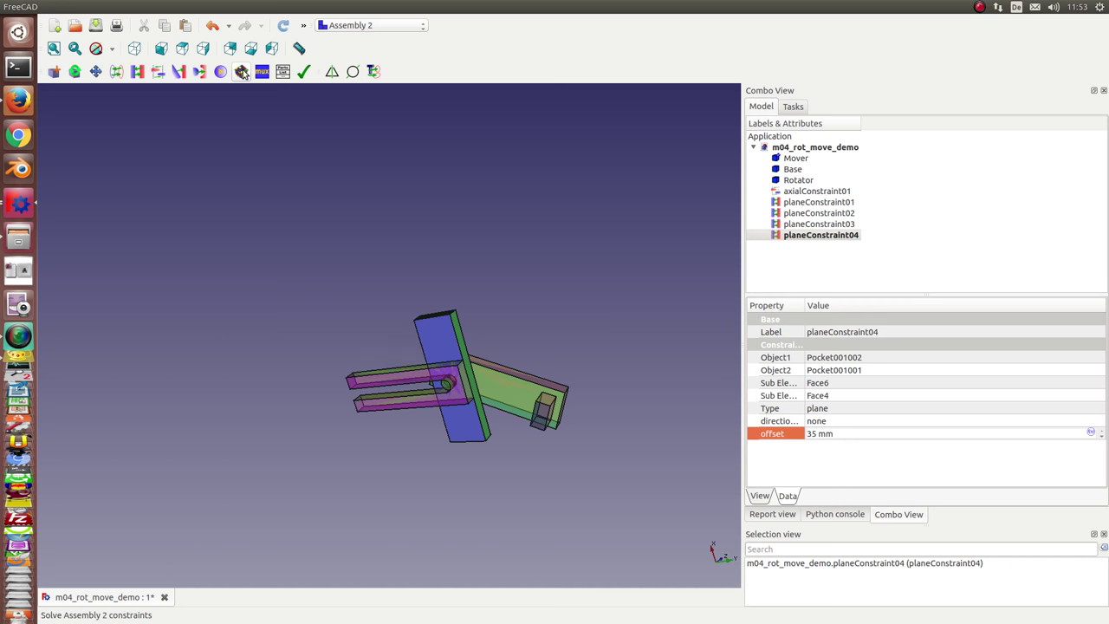
pyautogui.moveTo(260, 130); pyautogui.dragTo(488, 252, button='middle')
pyautogui.scroll(5, 467, 312)
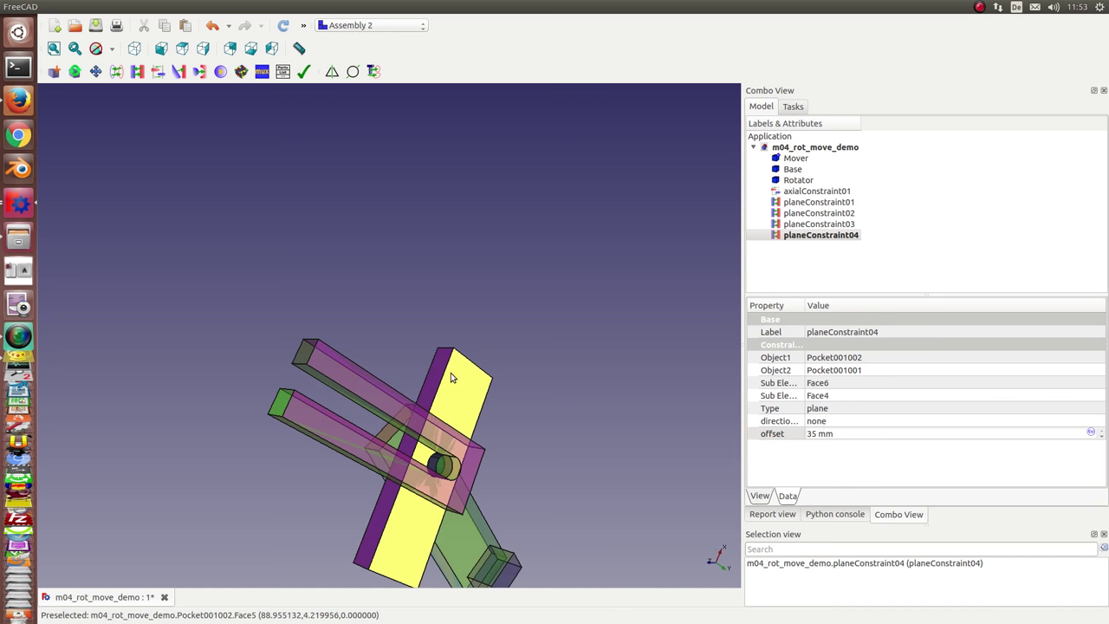
pyautogui.moveTo(431, 357); pyautogui.dragTo(218, 471, button='middle')
# Step: Show planeConstraint03's properties to confirm its opposed direction and 0 mm offset
pyautogui.moveTo(390, 270); pyautogui.dragTo(423, 299, button='middle')
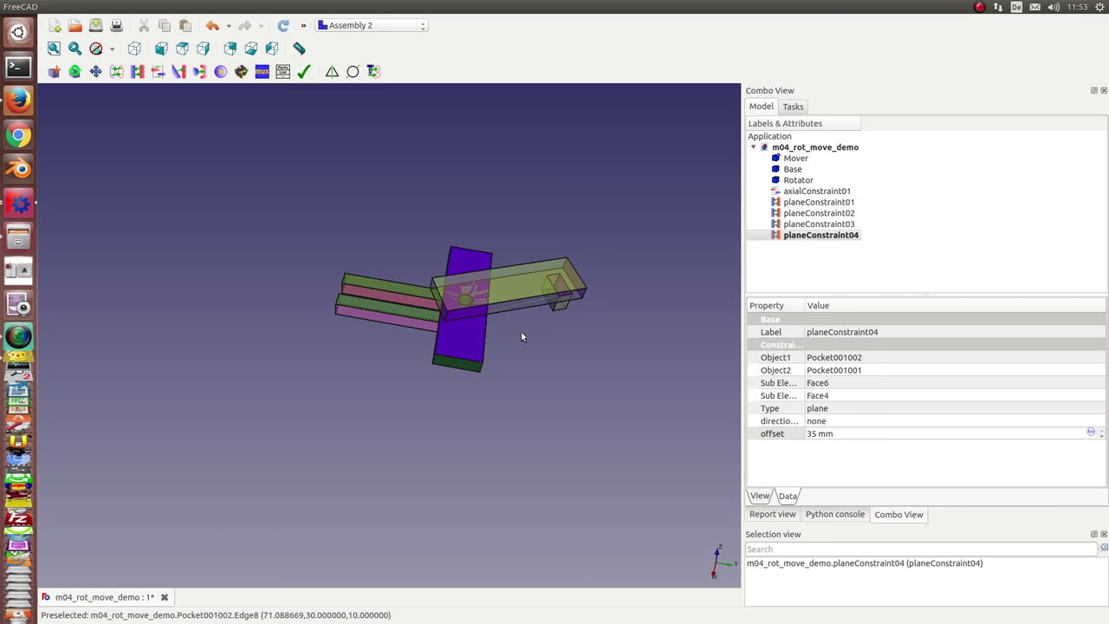
pyautogui.click(808, 224)
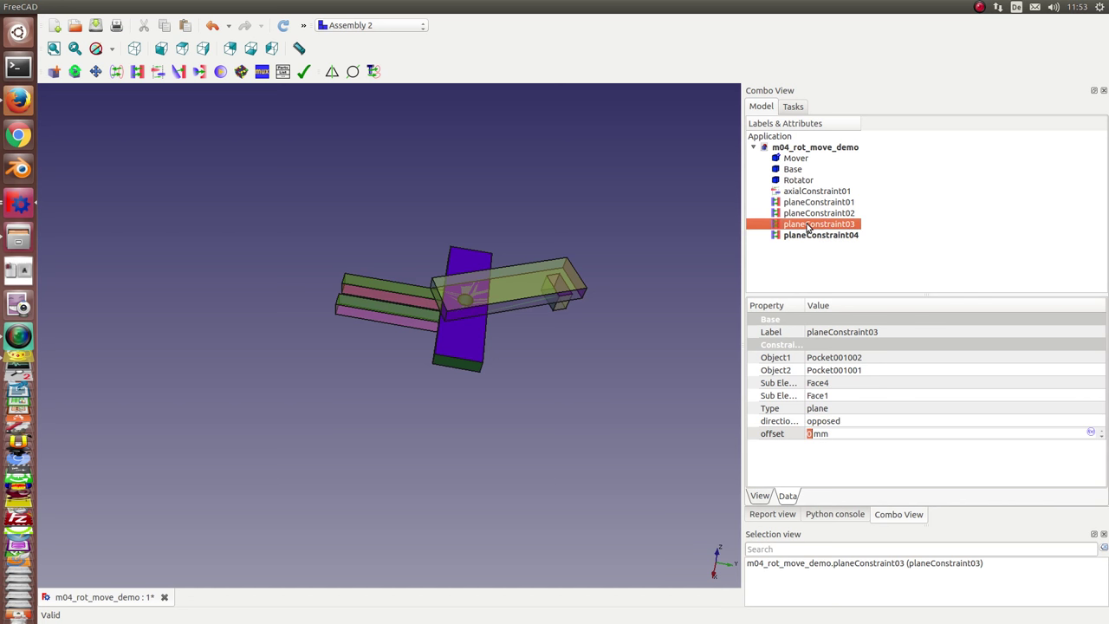
# Step: Animate both degrees of freedom: Pad001 axis rotation, then Pocket001001 linear motion
pyautogui.click(221, 72)
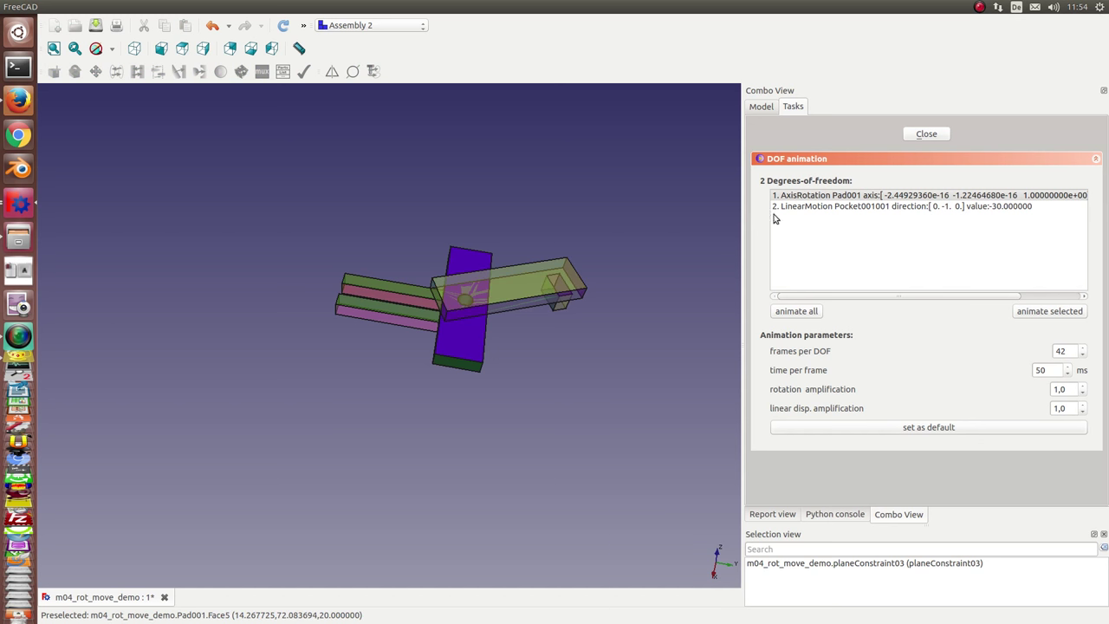
pyautogui.click(1057, 312)
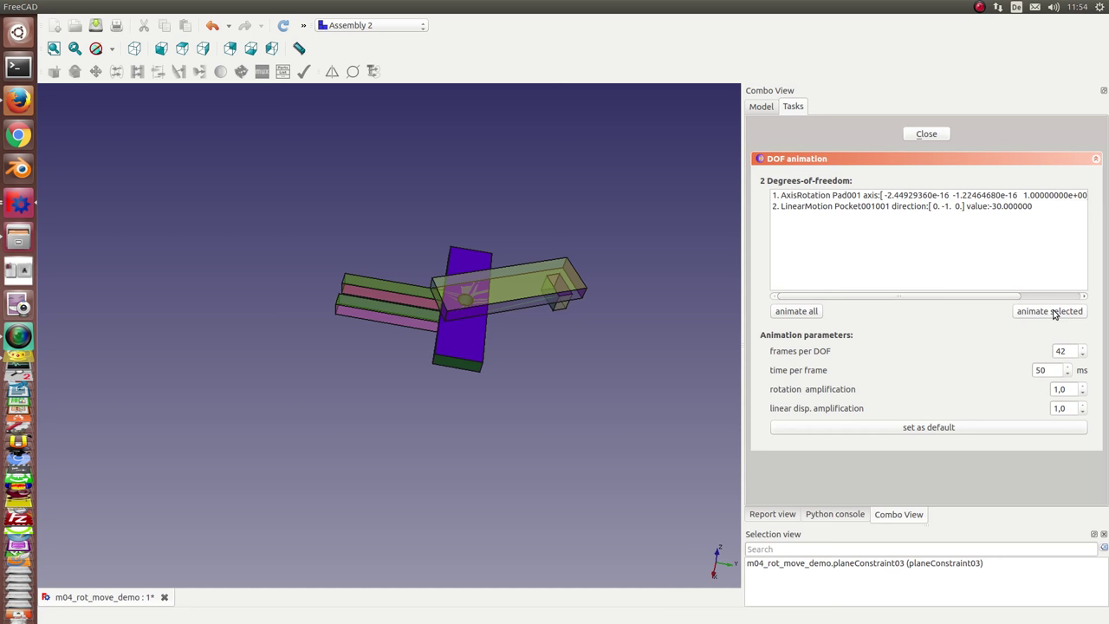
pyautogui.click(543, 278)
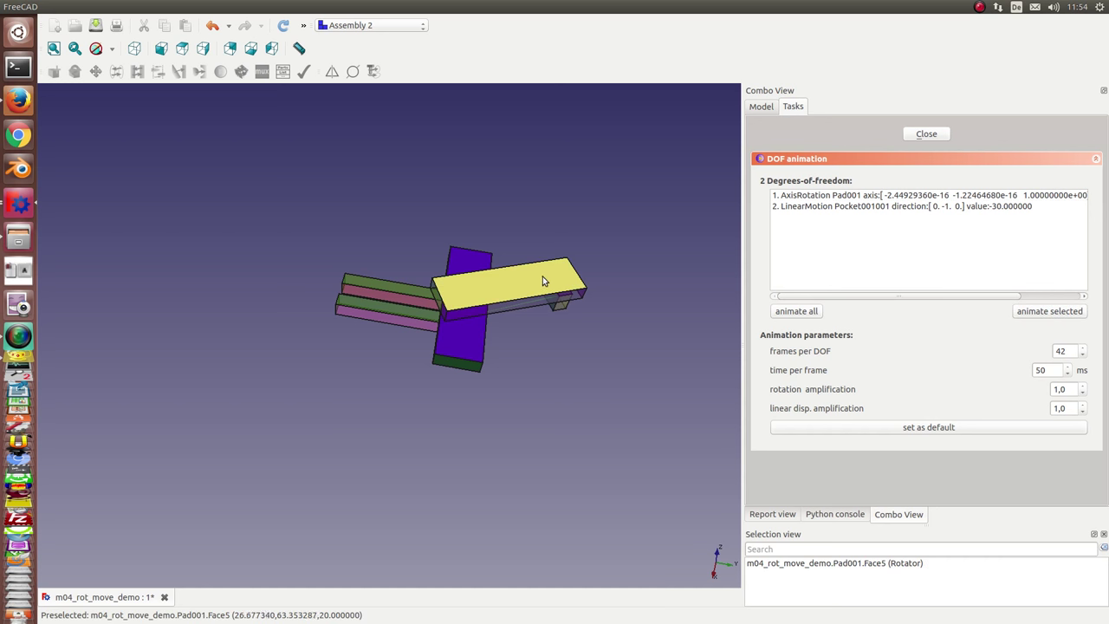
pyautogui.click(649, 400)
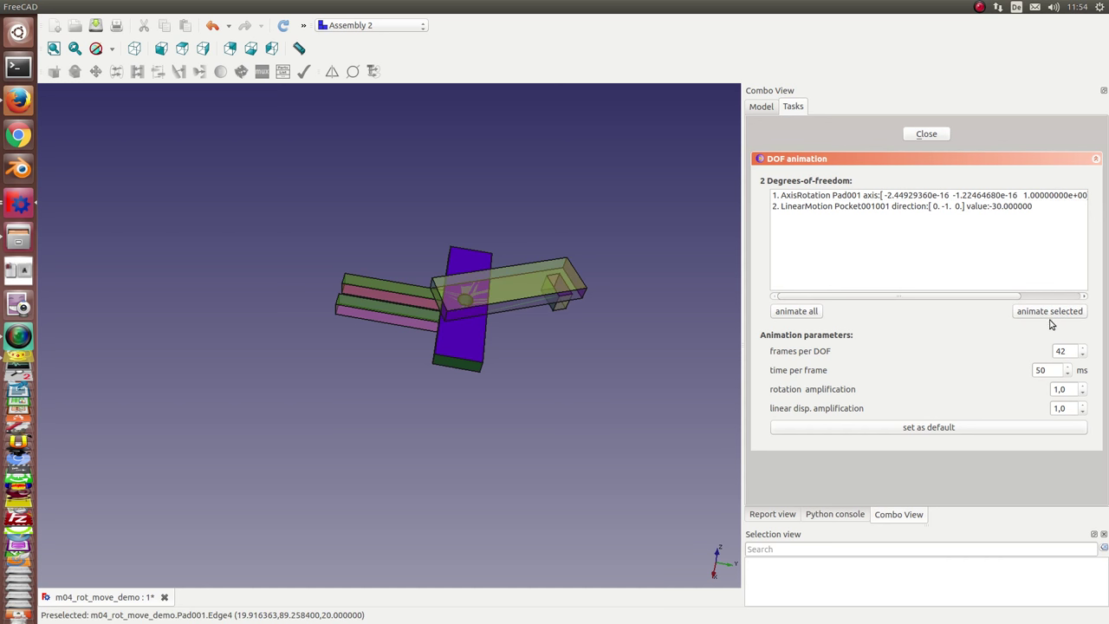
pyautogui.click(870, 198)
pyautogui.click(1027, 310)
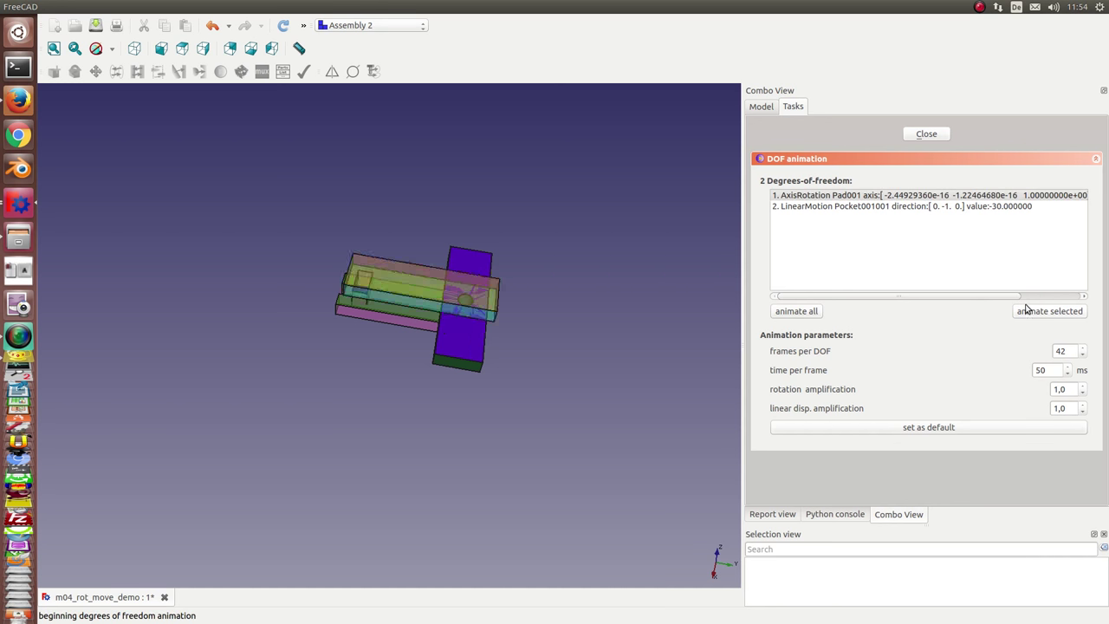
pyautogui.click(858, 207)
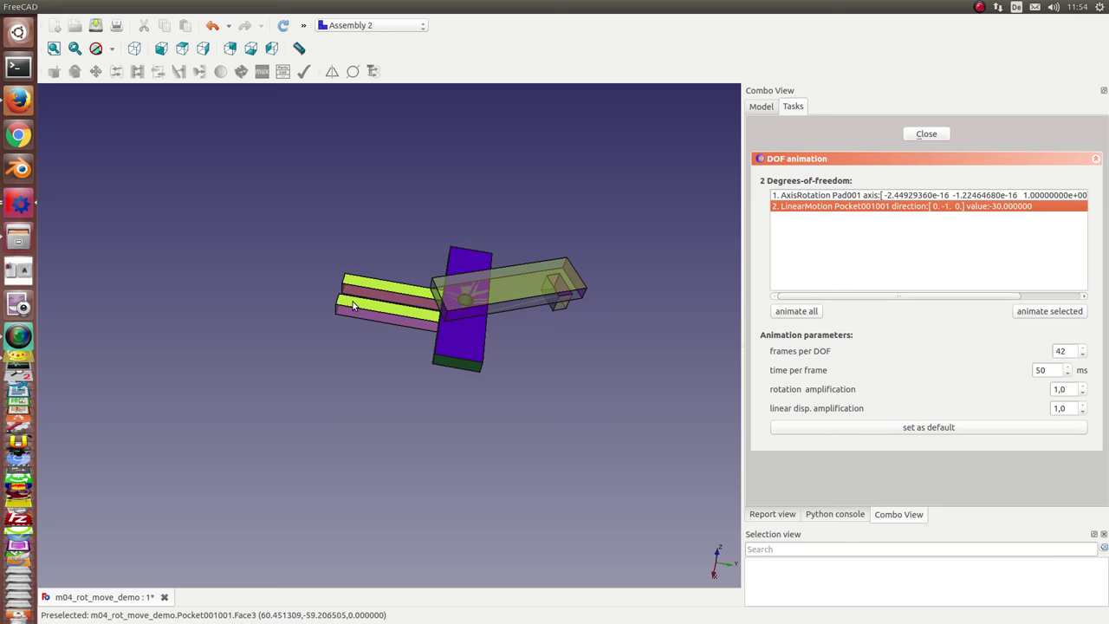
pyautogui.click(1040, 312)
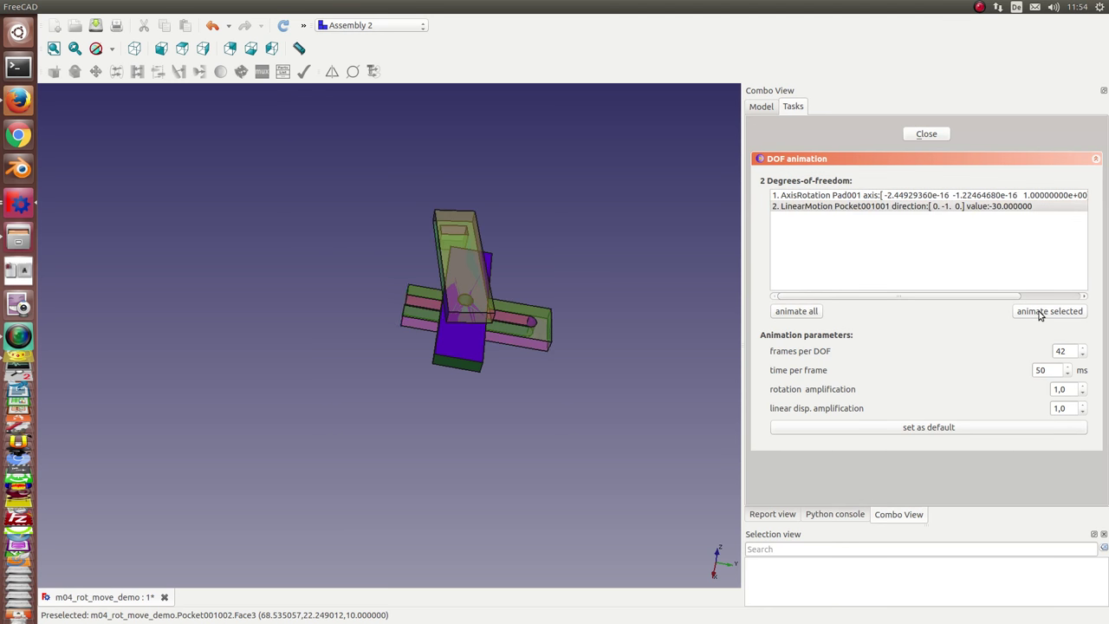
# Step: Close the DOF animation panel and view DOF_0_'s properties targeting the Rotator, arc 360*time
pyautogui.click(925, 134)
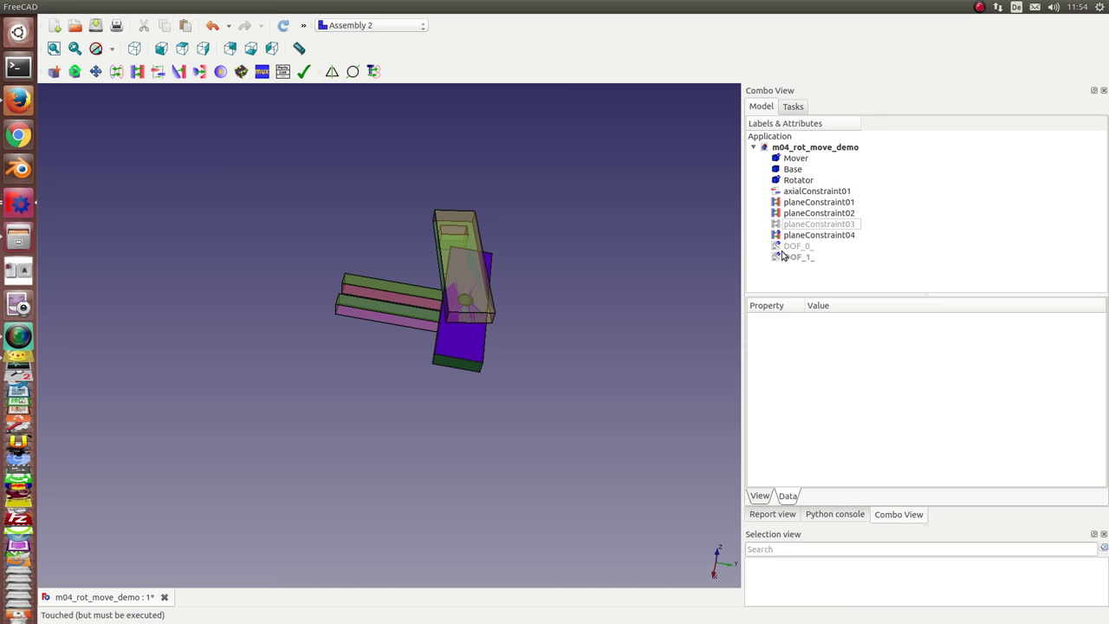
pyautogui.moveTo(598, 416); pyautogui.dragTo(175, 317, button='middle')
pyautogui.moveTo(550, 419); pyautogui.dragTo(528, 336, button='middle')
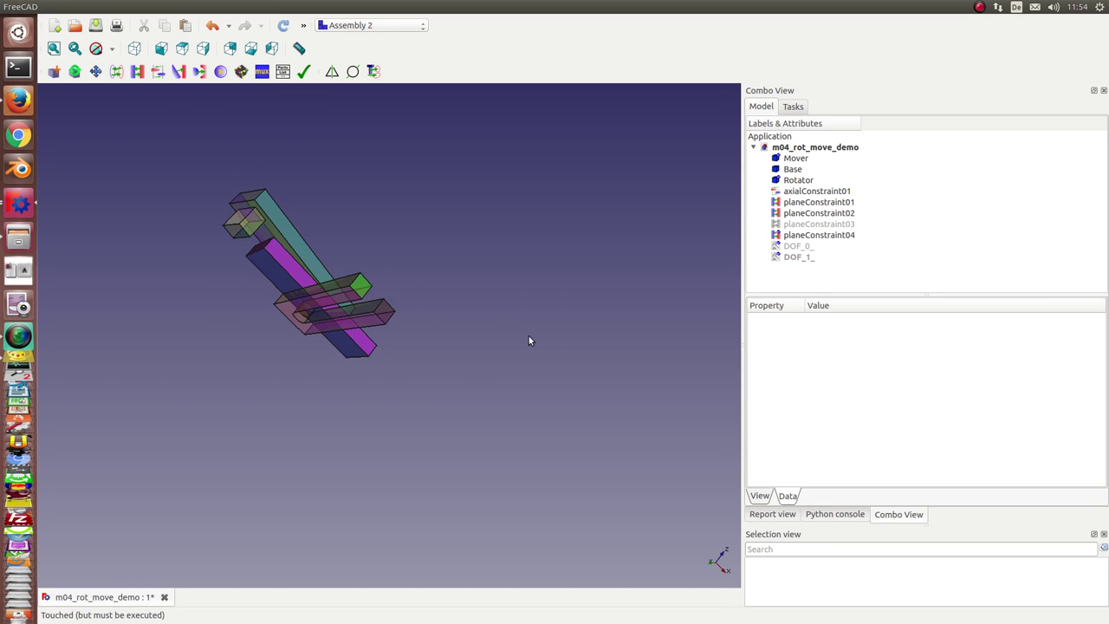
pyautogui.click(794, 248)
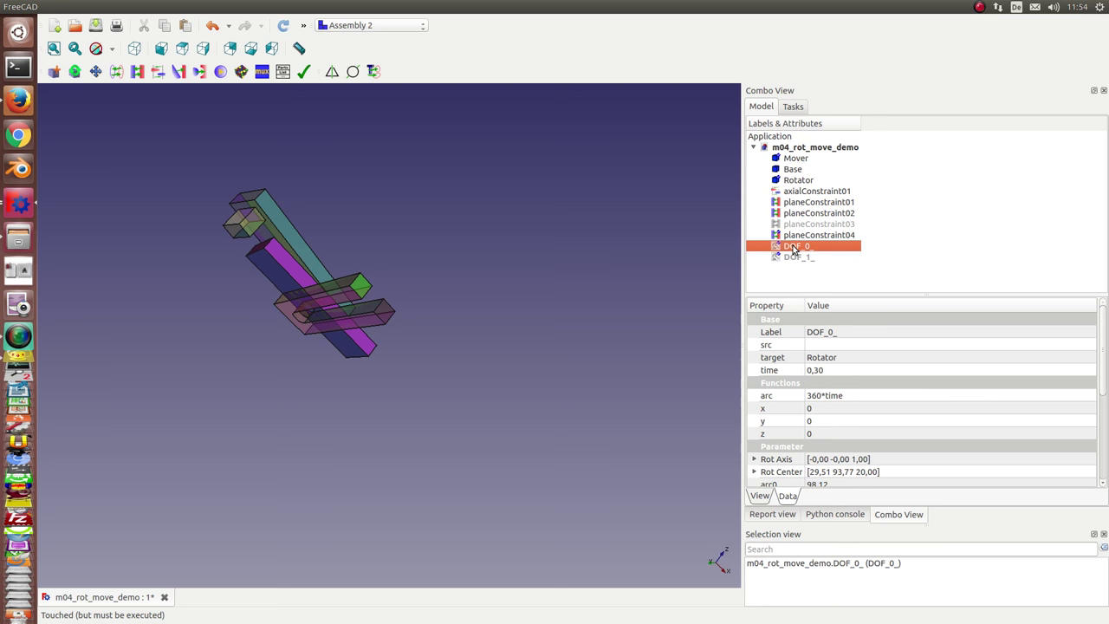
# Step: Open the Rotator speeder for DOF_0_ and turn its dial to rotate the part
pyautogui.doubleClick(794, 247)
pyautogui.moveTo(71, 185); pyautogui.dragTo(92, 158)
pyautogui.moveTo(228, 377); pyautogui.dragTo(317, 353, button='middle')
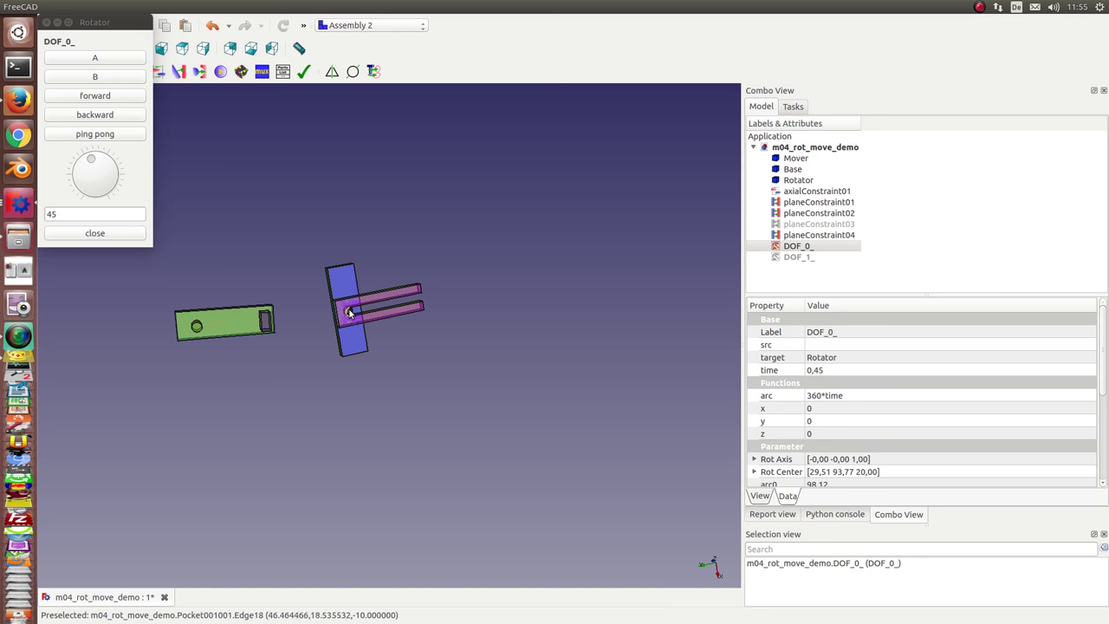
# Step: Set DOF_0_'s rotation centre to x 50, y 15 and turn the dial to check the swing
pyautogui.click(754, 471)
pyautogui.scroll(-3, 923, 473)
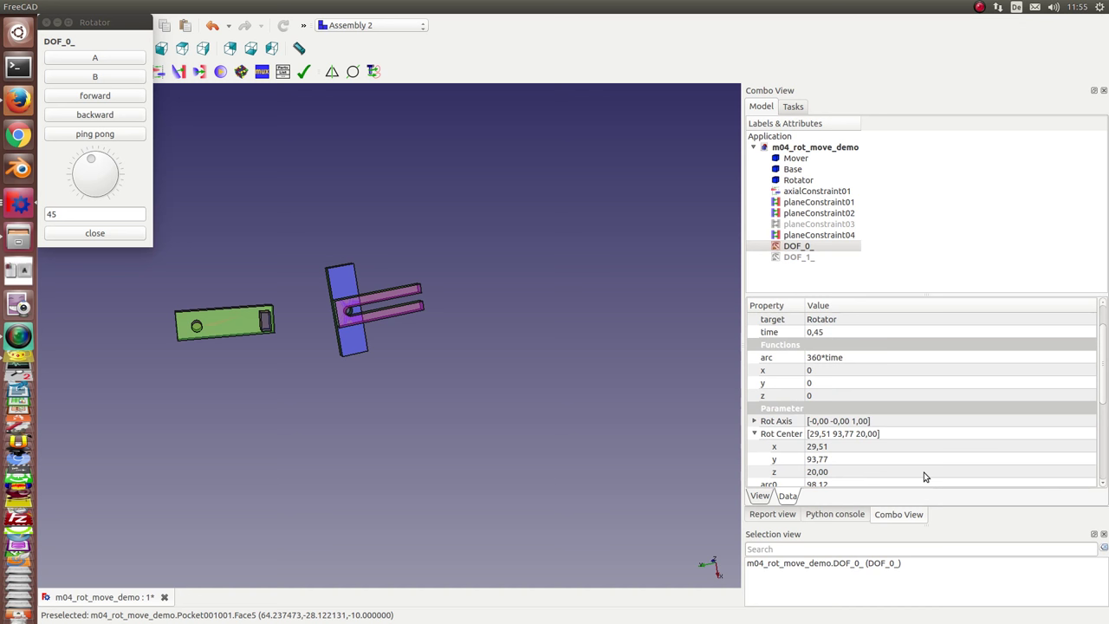
pyautogui.click(855, 370)
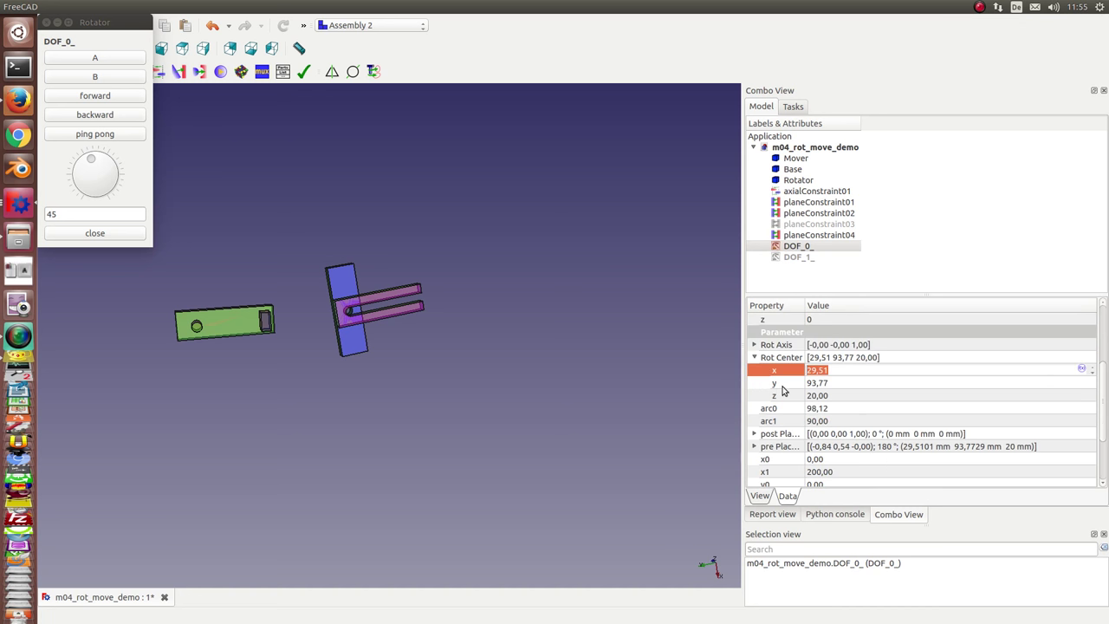
pyautogui.write('50')
pyautogui.press('Tab')
pyautogui.write('1')
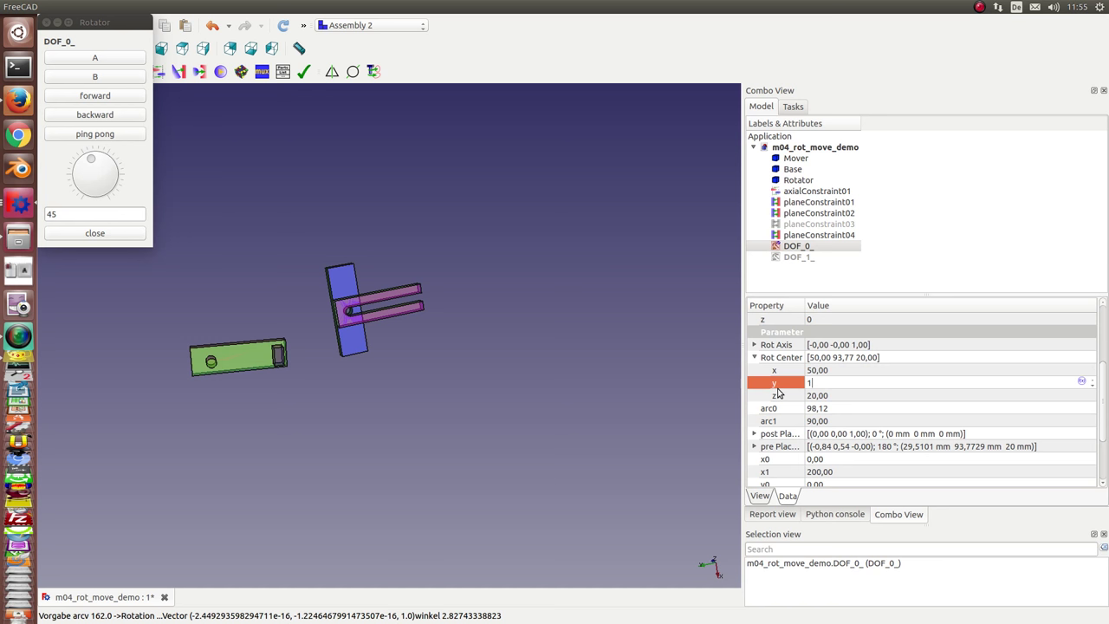
pyautogui.write('5')
pyautogui.press('Return')
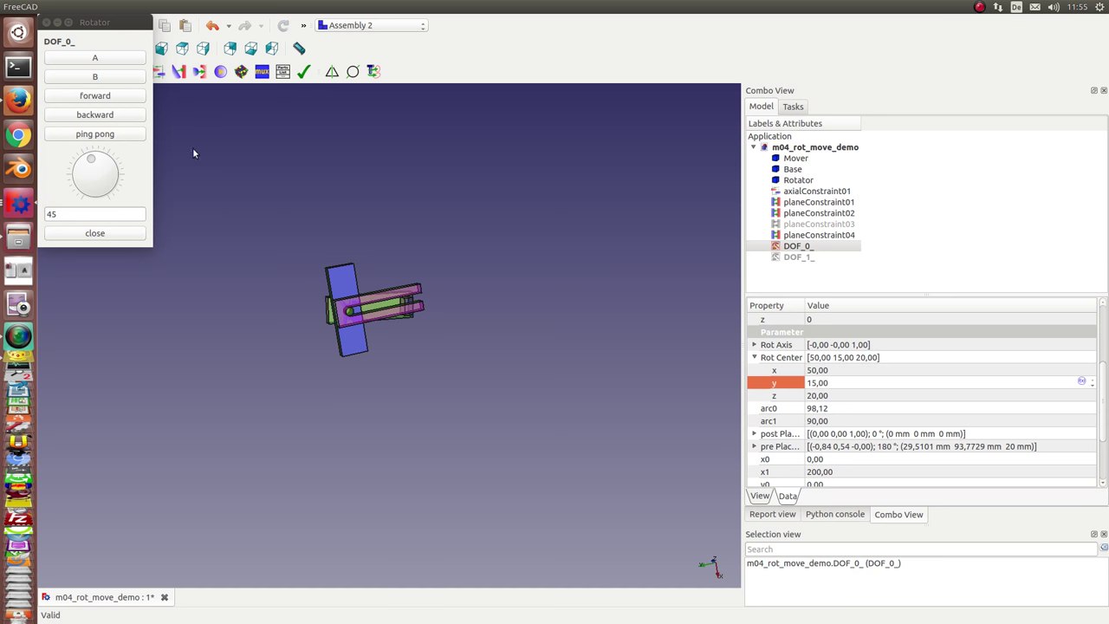
pyautogui.moveTo(87, 168)
pyautogui.mouseDown()
pyautogui.moveTo(97, 163)
pyautogui.moveTo(105, 187)
pyautogui.moveTo(47, 187)
pyautogui.moveTo(64, 198)
pyautogui.moveTo(86, 165)
pyautogui.moveTo(105, 183)
pyautogui.moveTo(97, 173)
pyautogui.mouseUp()
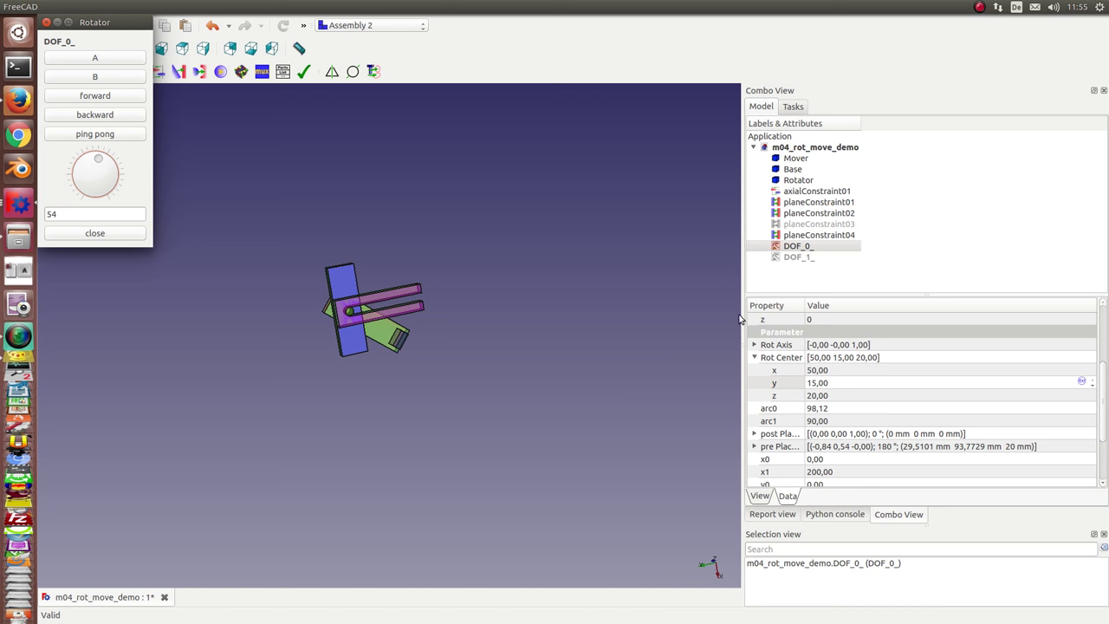
# Step: Open the Mover speeder for DOF_1_ and turn its dial to slide the Mover
pyautogui.click(795, 258)
pyautogui.doubleClick(803, 257)
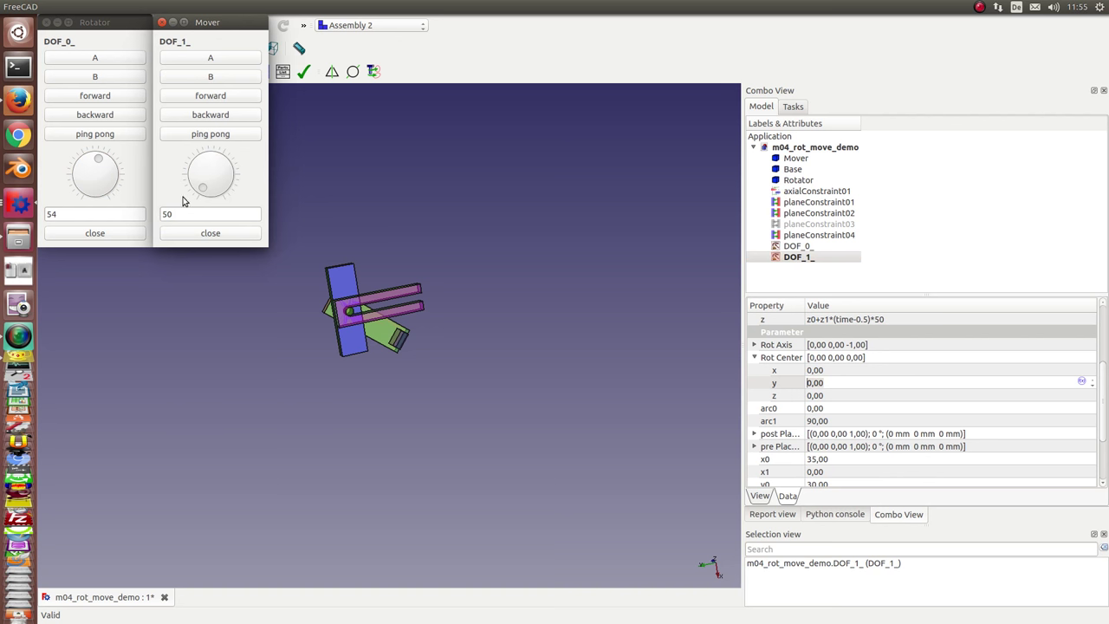
pyautogui.moveTo(204, 190); pyautogui.dragTo(214, 165)
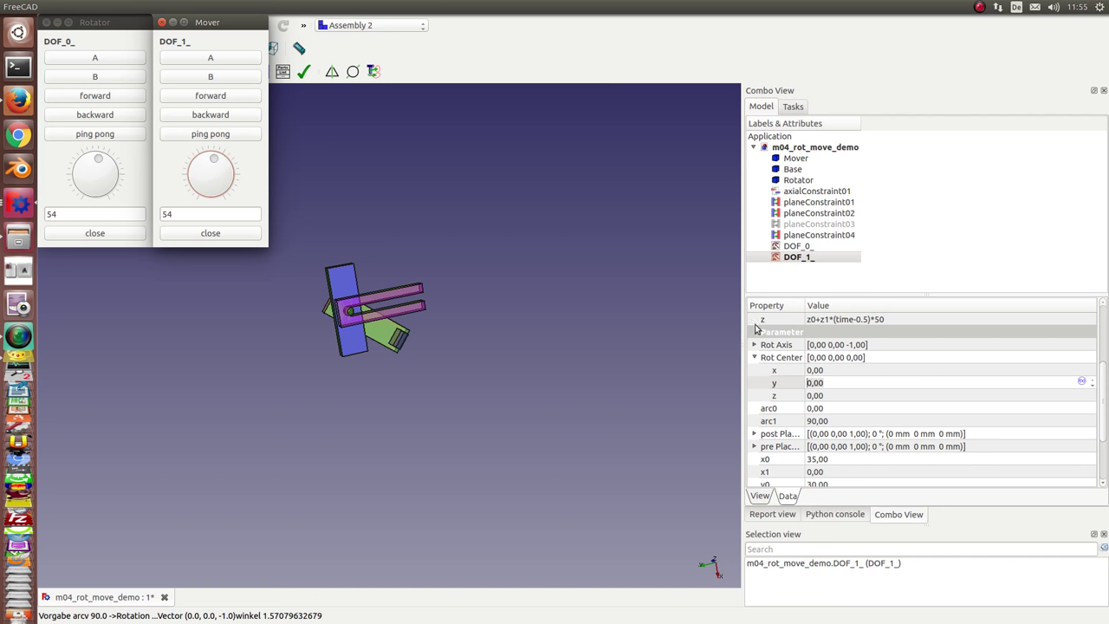
# Step: Scroll DOF_1_'s Data properties to the Functions rows and inspect the x formula
pyautogui.click(1105, 432)
pyautogui.scroll(4, 1090, 400)
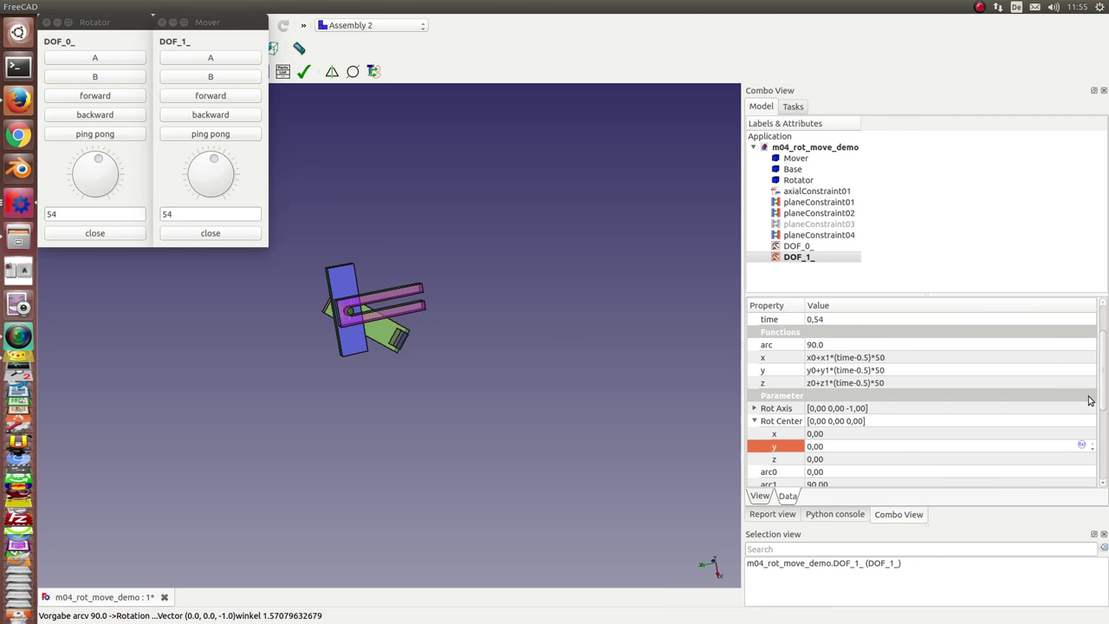
pyautogui.click(878, 361)
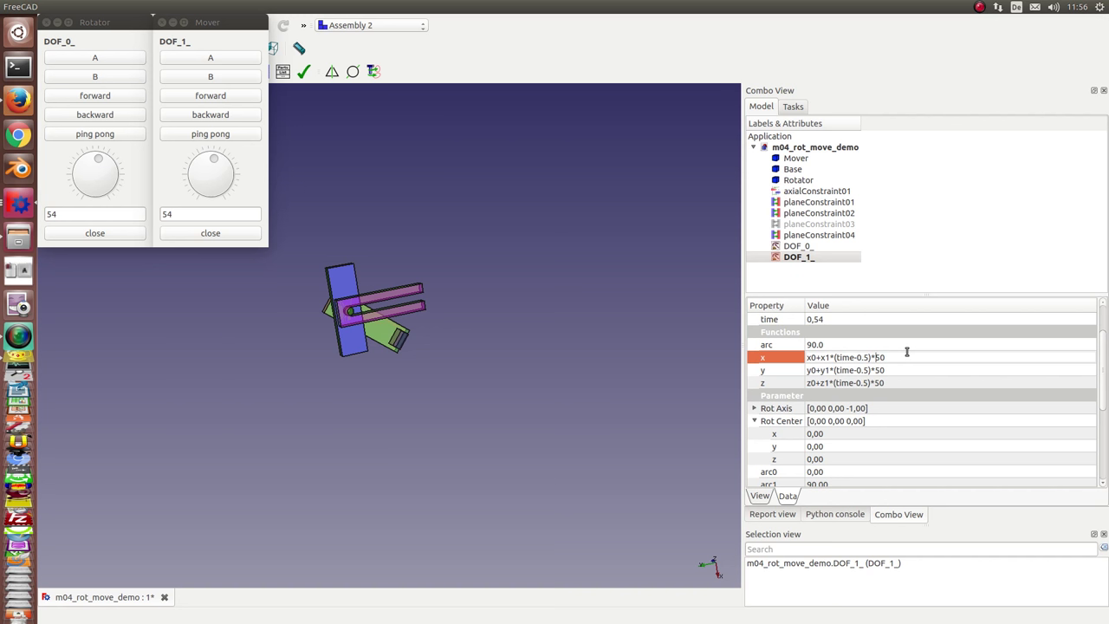
# Step: Edit DOF_1_'s y formula and test it by sweeping Mover time from 0.50 to 1.00
pyautogui.click(877, 369)
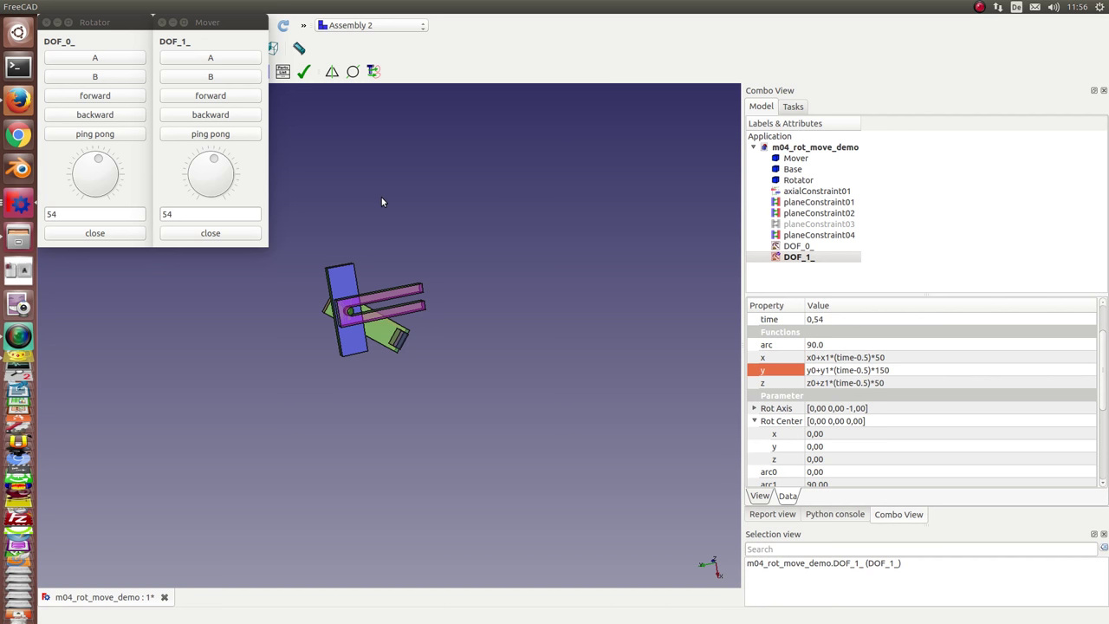
pyautogui.press('Return')
pyautogui.moveTo(218, 161)
pyautogui.mouseDown()
pyautogui.moveTo(222, 176)
pyautogui.moveTo(217, 163)
pyautogui.moveTo(198, 170)
pyautogui.moveTo(203, 188)
pyautogui.moveTo(210, 167)
pyautogui.mouseUp()
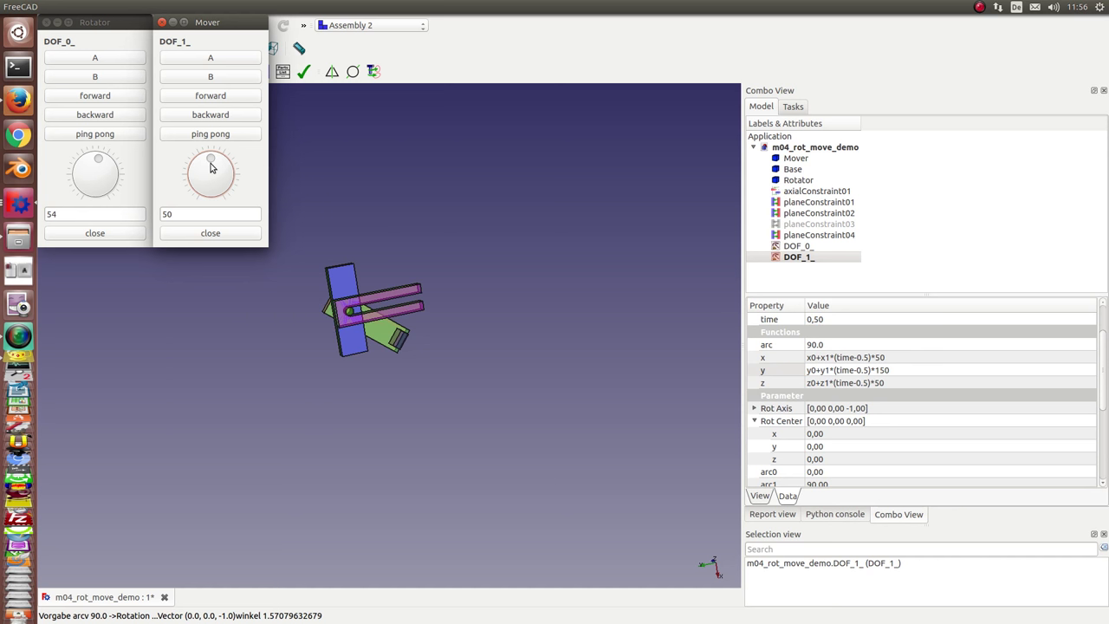
pyautogui.click(857, 370)
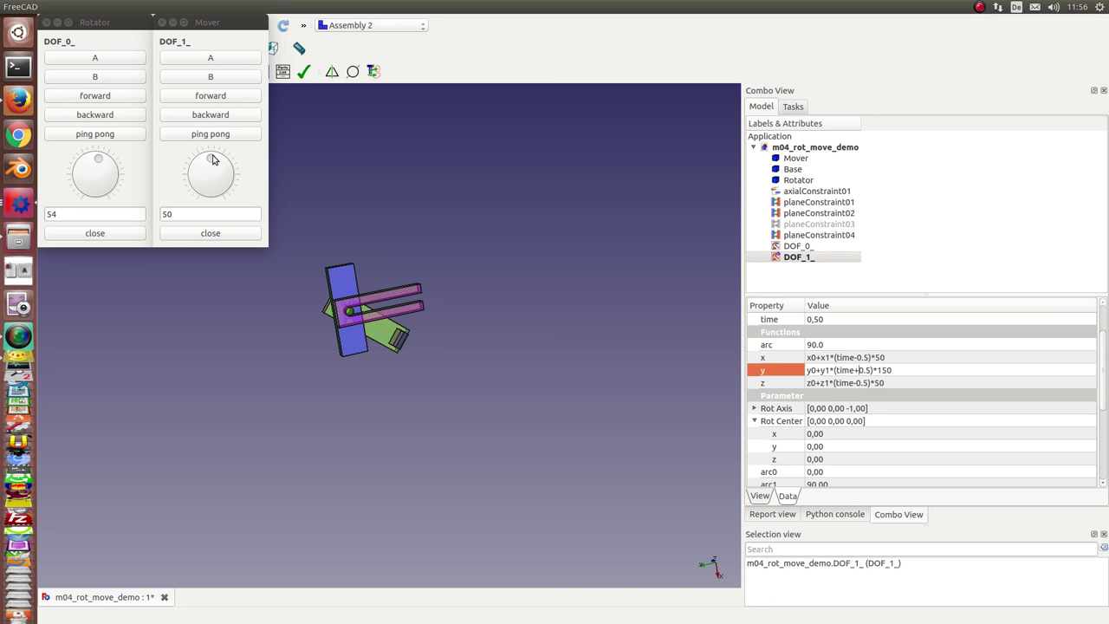
pyautogui.moveTo(213, 159)
pyautogui.mouseDown()
pyautogui.moveTo(201, 177)
pyautogui.moveTo(219, 191)
pyautogui.moveTo(206, 181)
pyautogui.moveTo(215, 166)
pyautogui.moveTo(227, 171)
pyautogui.mouseUp()
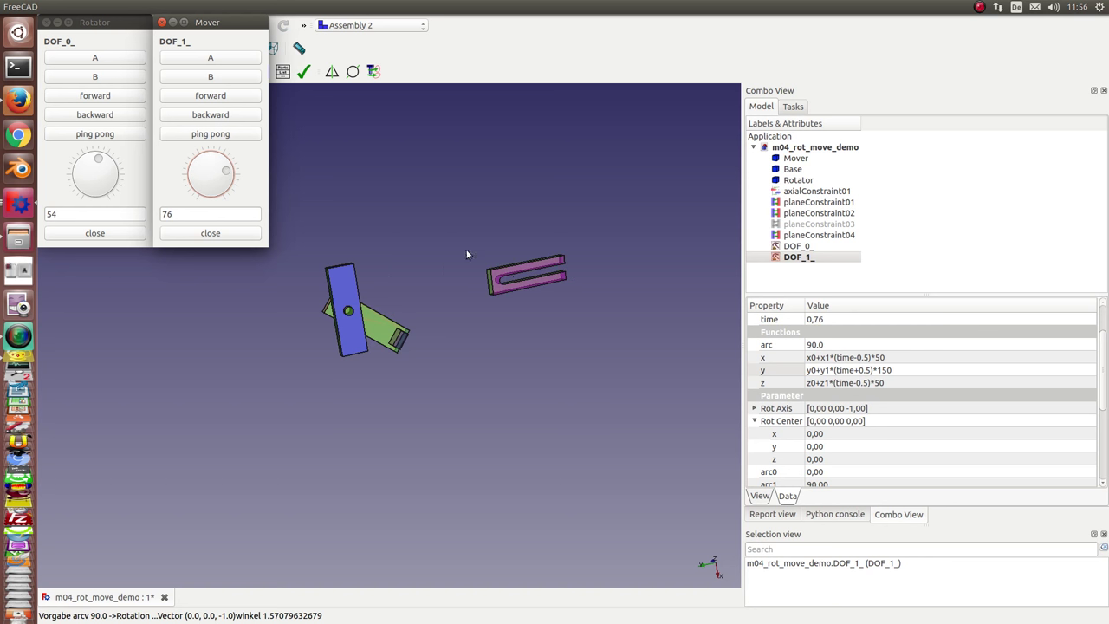
# Step: Make the y formula's time offset exactly 1, giving y0+y1*(time-1)*150, and preview the slide
pyautogui.click(856, 371)
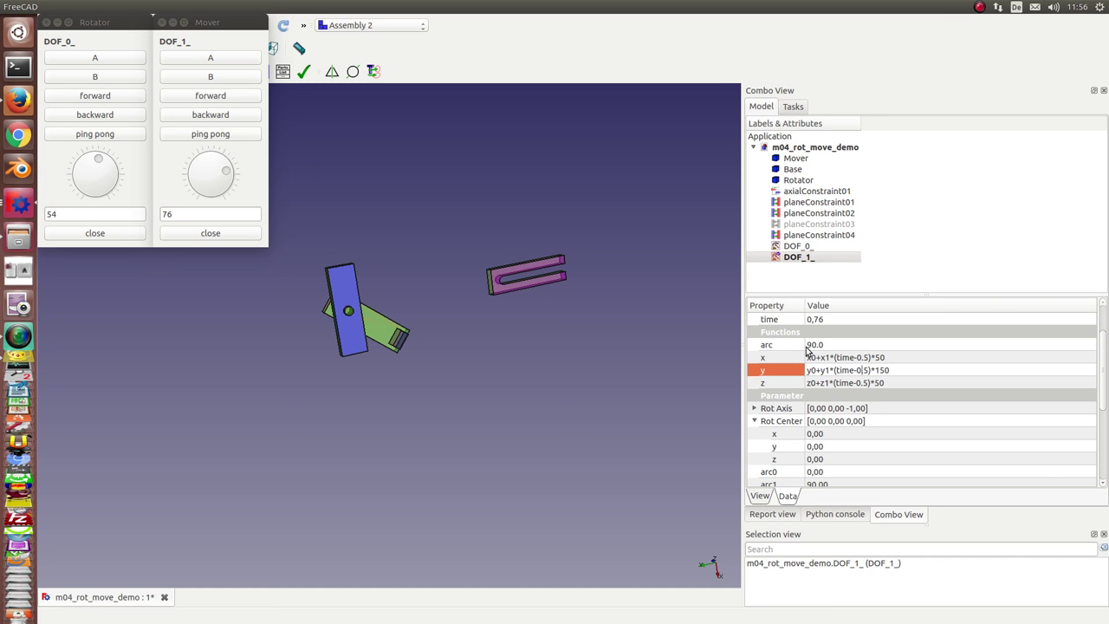
pyautogui.press('BackSpace')
pyautogui.write('1')
pyautogui.press('Return')
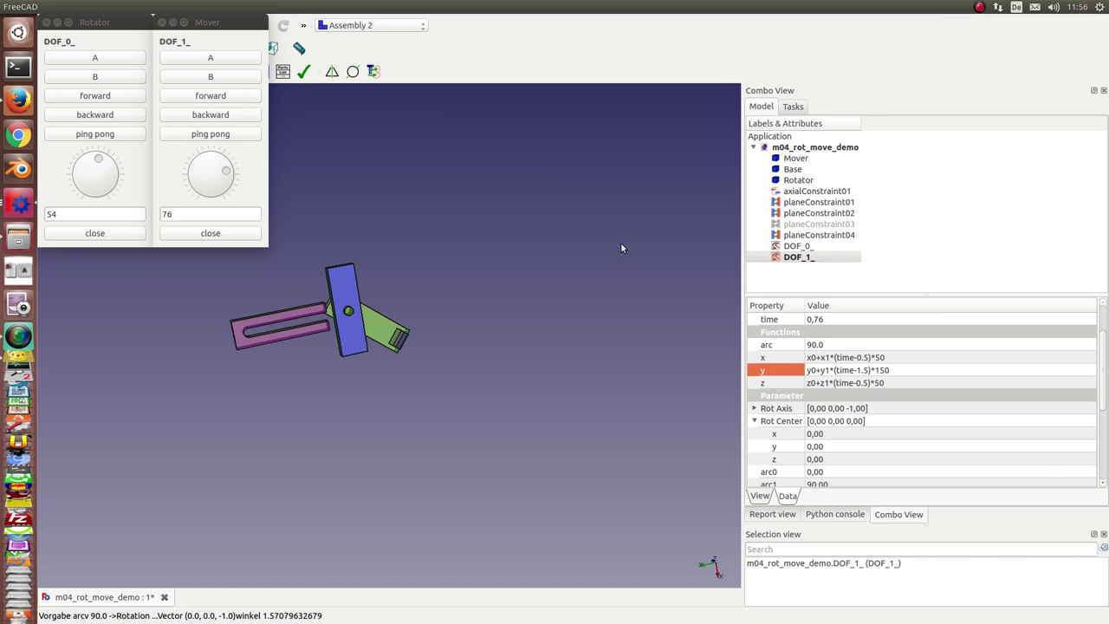
pyautogui.moveTo(231, 173)
pyautogui.mouseDown()
pyautogui.moveTo(220, 194)
pyautogui.moveTo(217, 156)
pyautogui.moveTo(198, 165)
pyautogui.moveTo(198, 189)
pyautogui.moveTo(199, 171)
pyautogui.moveTo(223, 174)
pyautogui.moveTo(222, 192)
pyautogui.mouseUp()
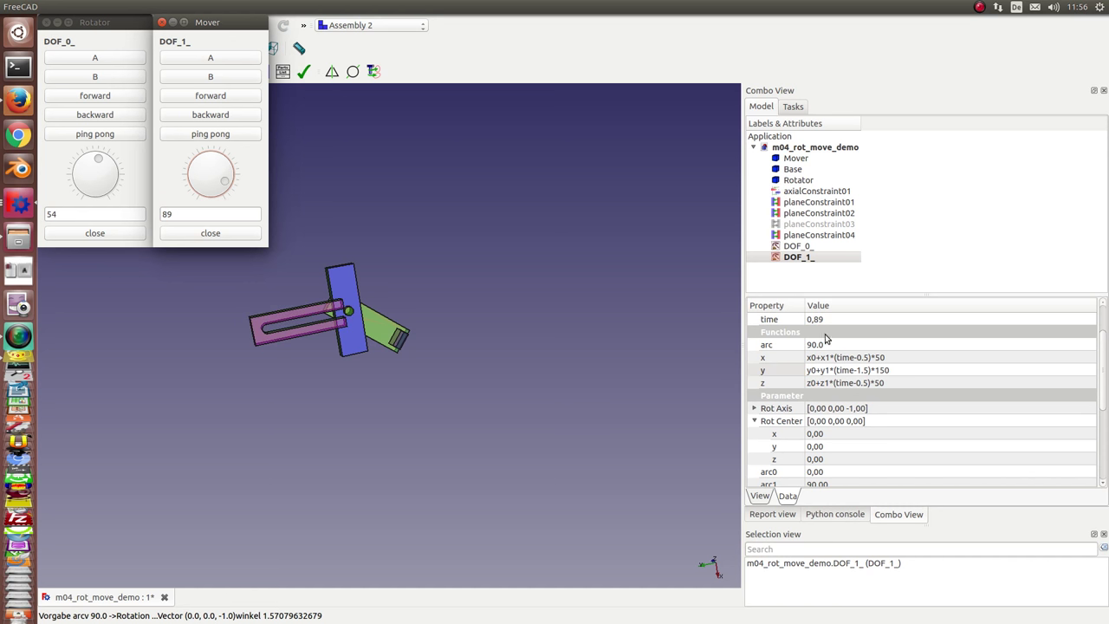
pyautogui.click(863, 369)
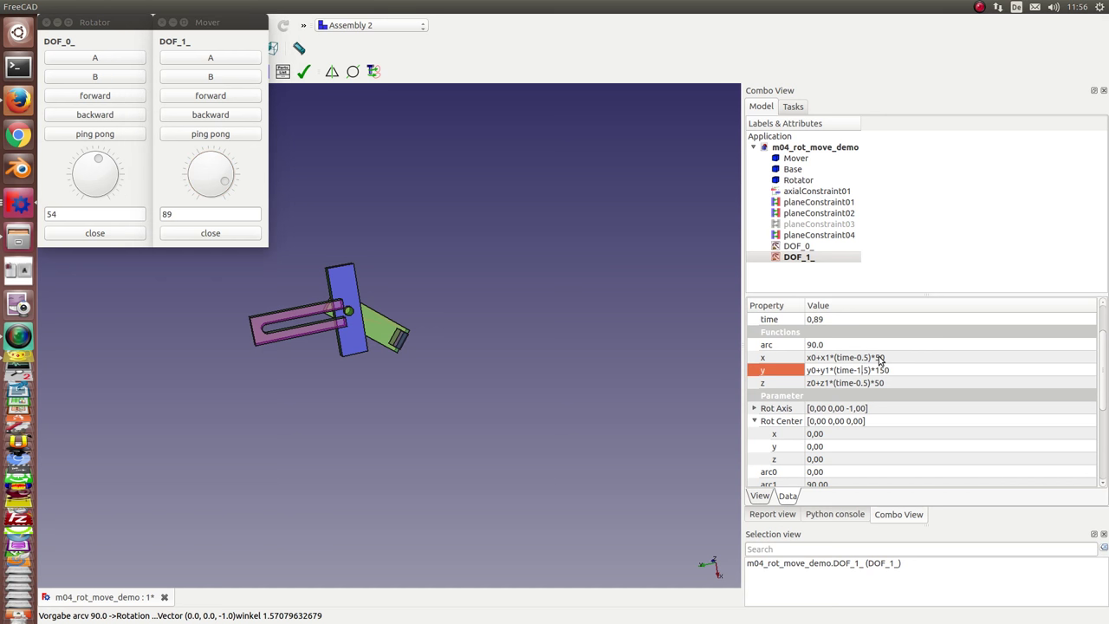
pyautogui.press('Delete')
pyautogui.moveTo(224, 179)
pyautogui.mouseDown()
pyautogui.moveTo(205, 191)
pyautogui.moveTo(194, 168)
pyautogui.moveTo(223, 166)
pyautogui.mouseUp()
# Step: Set the Mover time to 1.00 and orbit closer around the slotted part
pyautogui.scroll(4, 399, 362)
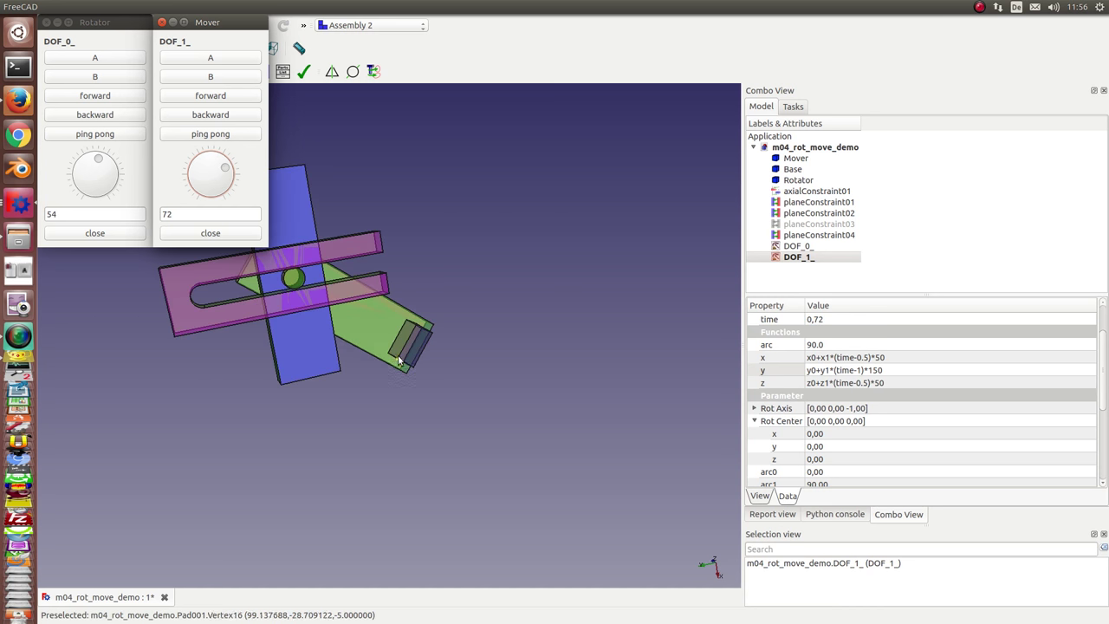
pyautogui.scroll(5, 399, 362)
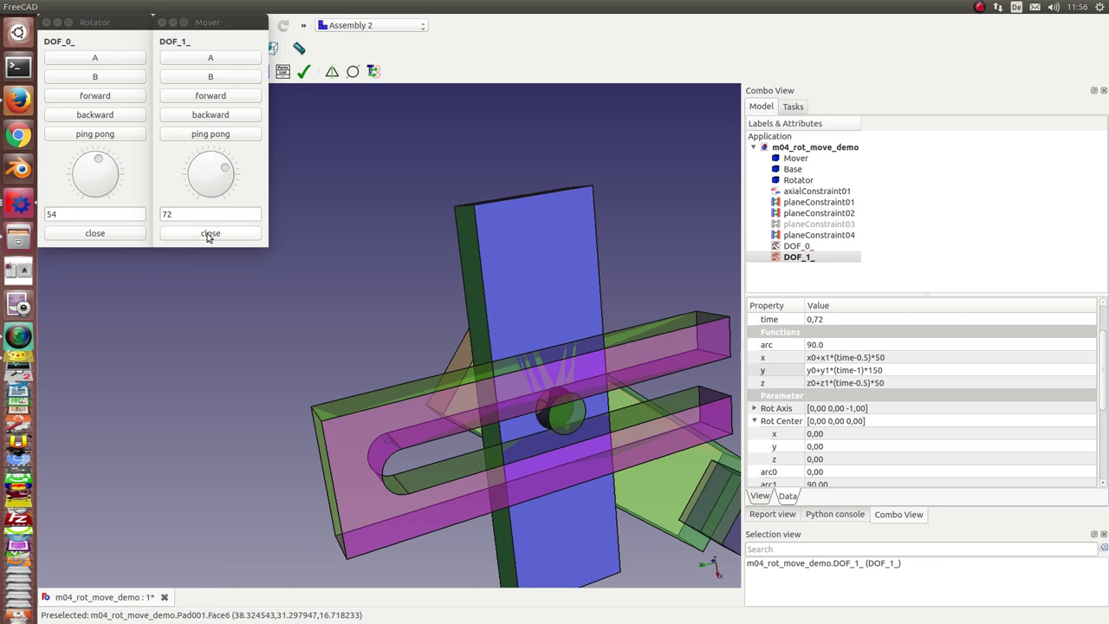
pyautogui.click(221, 201)
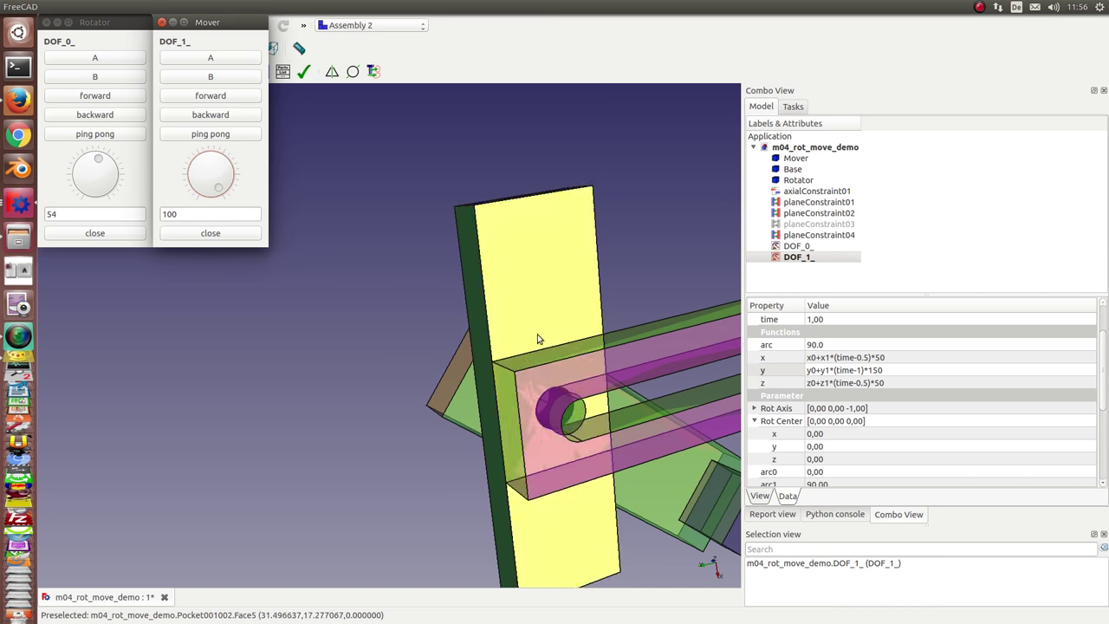
pyautogui.moveTo(534, 334)
pyautogui.mouseDown(button='middle')
pyautogui.moveTo(456, 308)
pyautogui.moveTo(465, 305)
pyautogui.mouseUp(button='middle')
pyautogui.scroll(2, 456, 308)
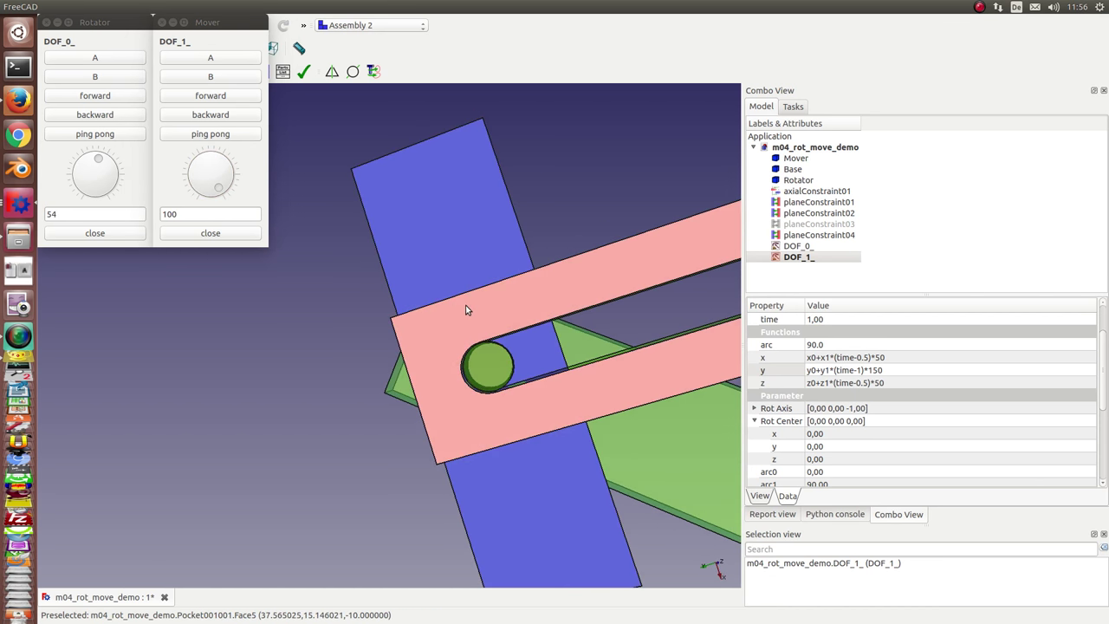
# Step: Change DOF_1_'s x and z formulas to a 150 factor, with x offset by time-1
pyautogui.click(872, 359)
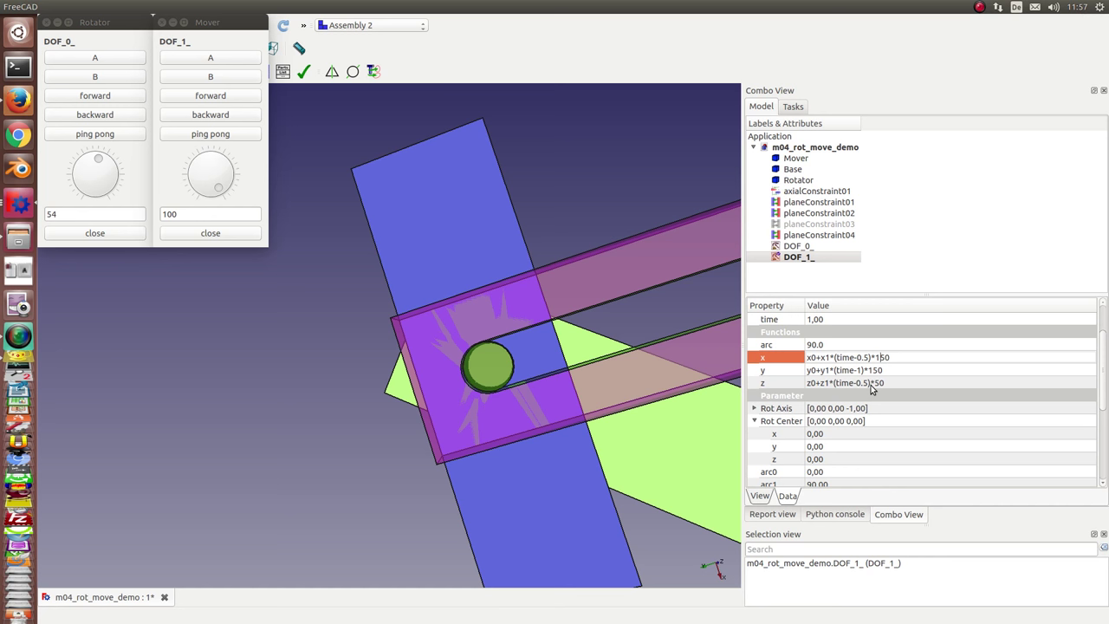
pyautogui.click(876, 383)
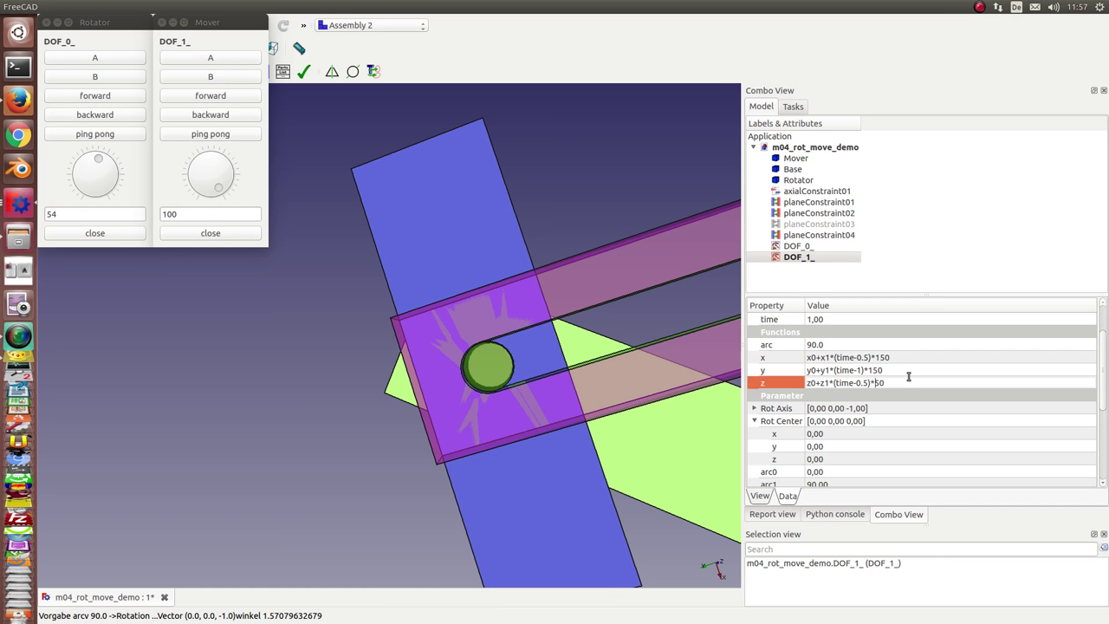
pyautogui.click(854, 357)
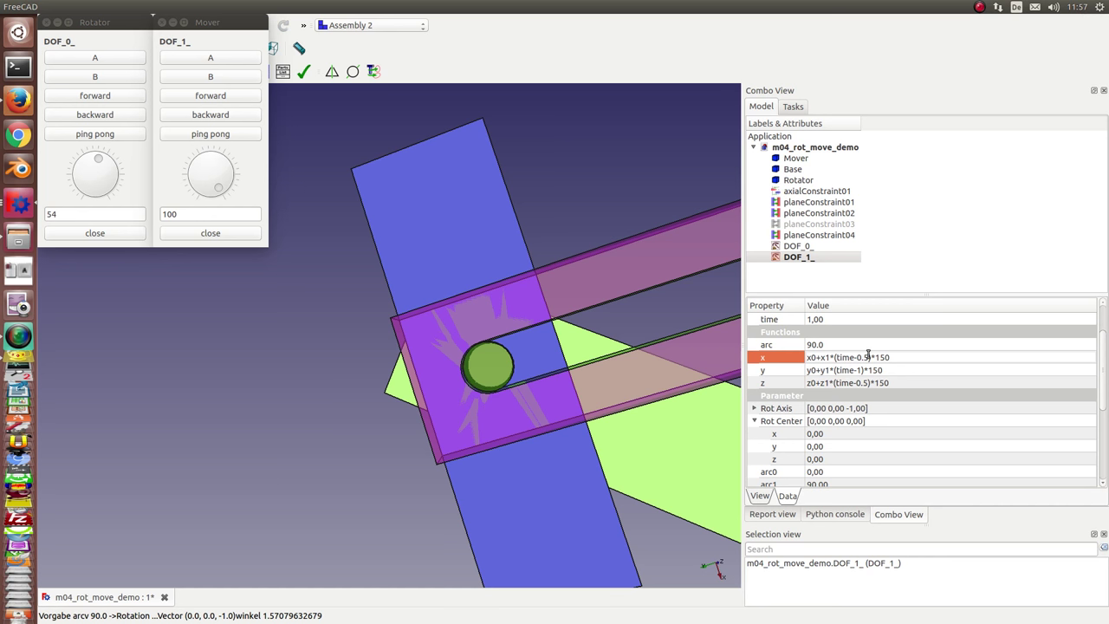
pyautogui.press('BackSpace')
pyautogui.click(857, 383)
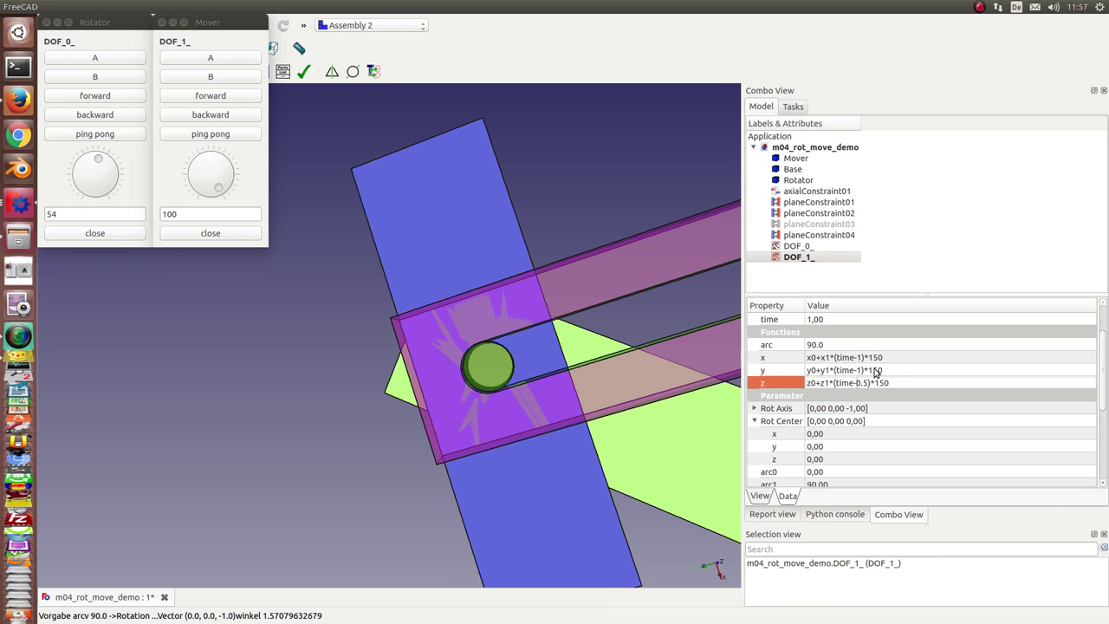
pyautogui.press('BackSpace')
pyautogui.press('BackSpace')
pyautogui.write('1')
# Step: Clear the selection and sweep the Mover time down to 41 to check the slide
pyautogui.click(200, 429)
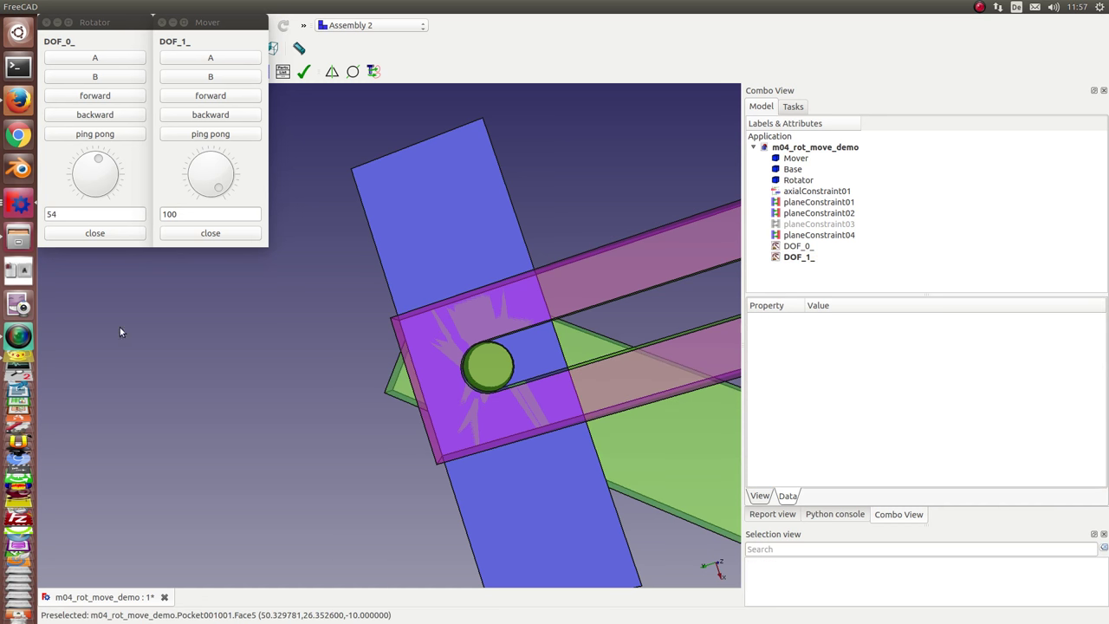
pyautogui.click(198, 97)
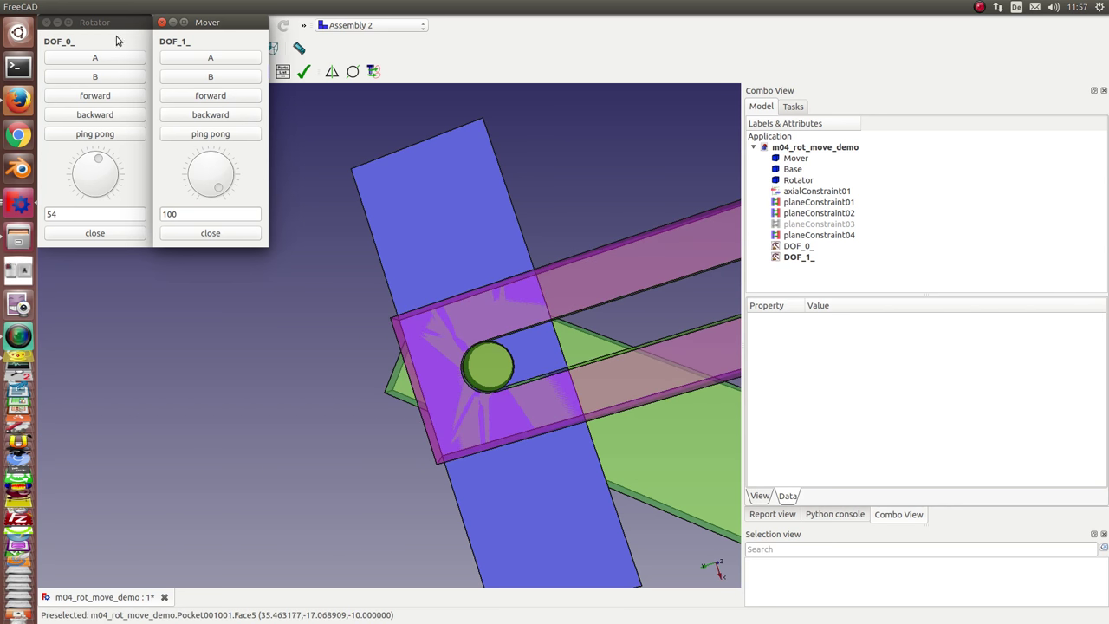
pyautogui.scroll(-5, 309, 321)
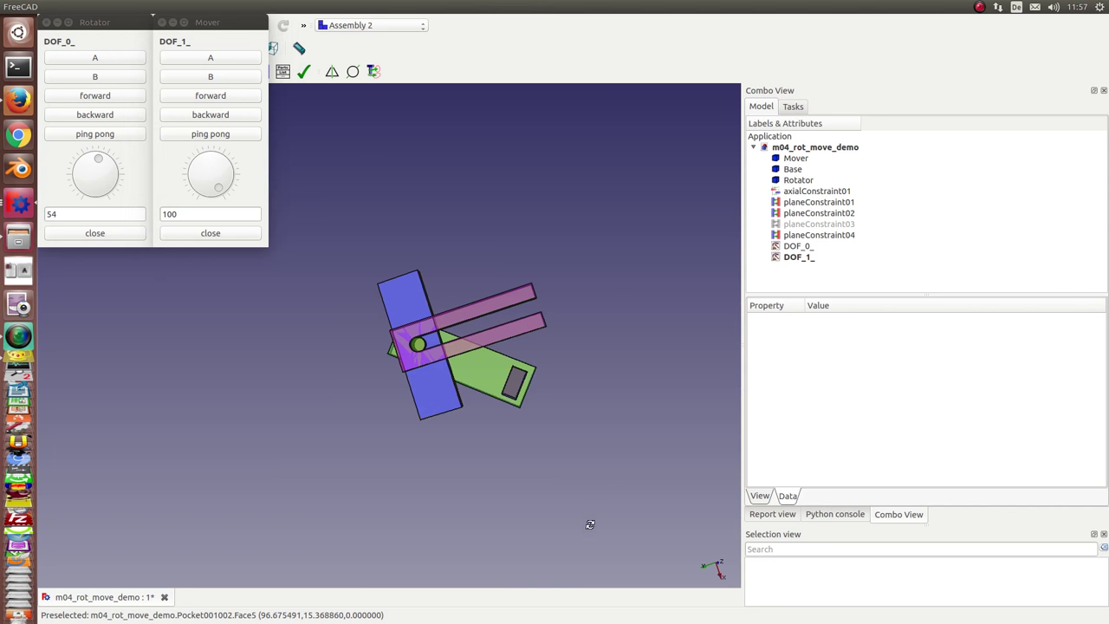
pyautogui.moveTo(588, 522); pyautogui.dragTo(621, 477, button='middle')
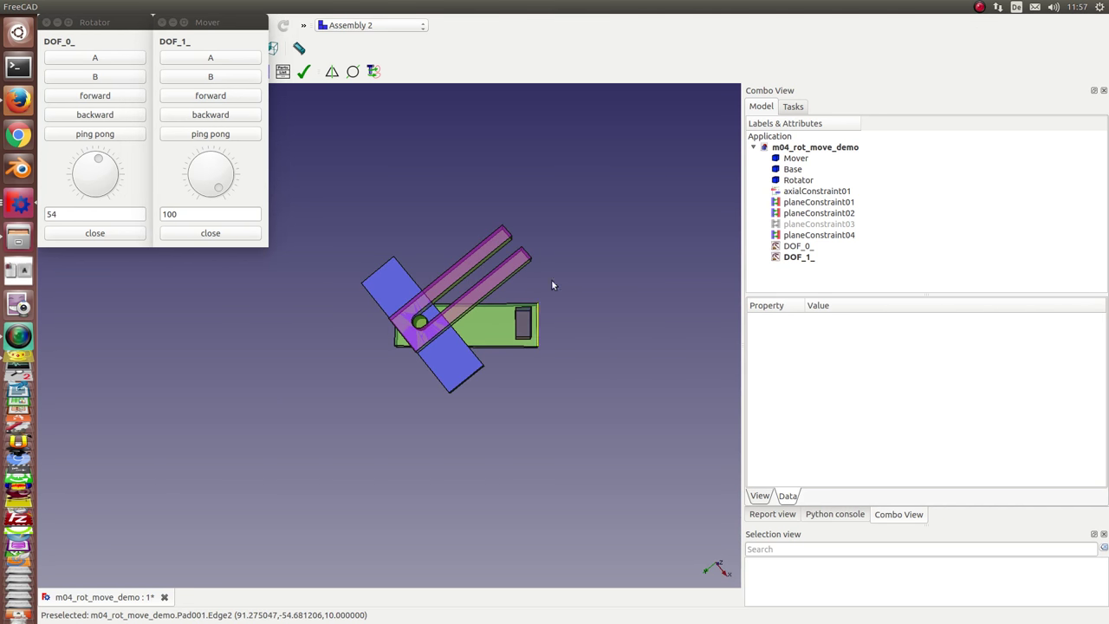
pyautogui.click(223, 188)
pyautogui.moveTo(223, 188); pyautogui.dragTo(201, 160)
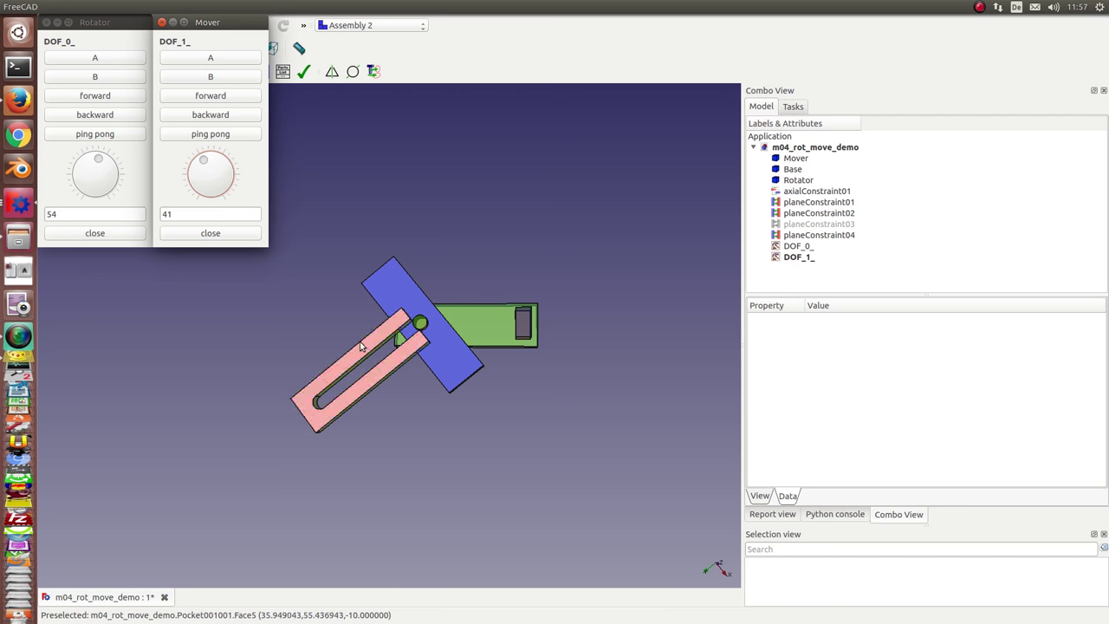
# Step: Close the Mover and Rotator speeder windows and switch to the Animation workbench
pyautogui.moveTo(211, 31); pyautogui.dragTo(119, 300)
pyautogui.click(70, 292)
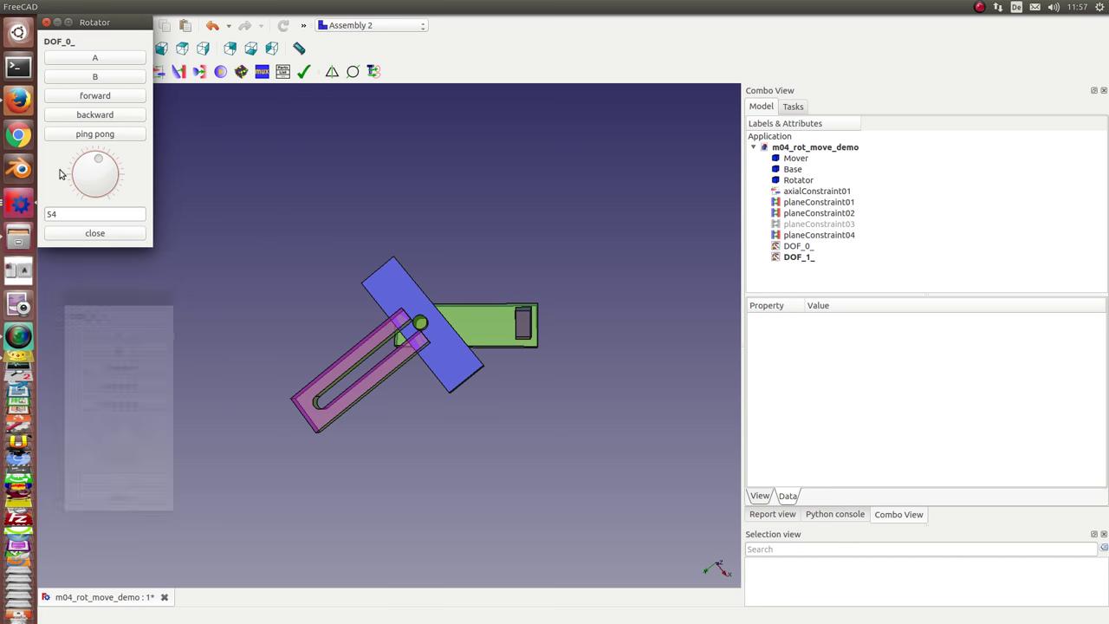
pyautogui.click(46, 23)
pyautogui.click(328, 24)
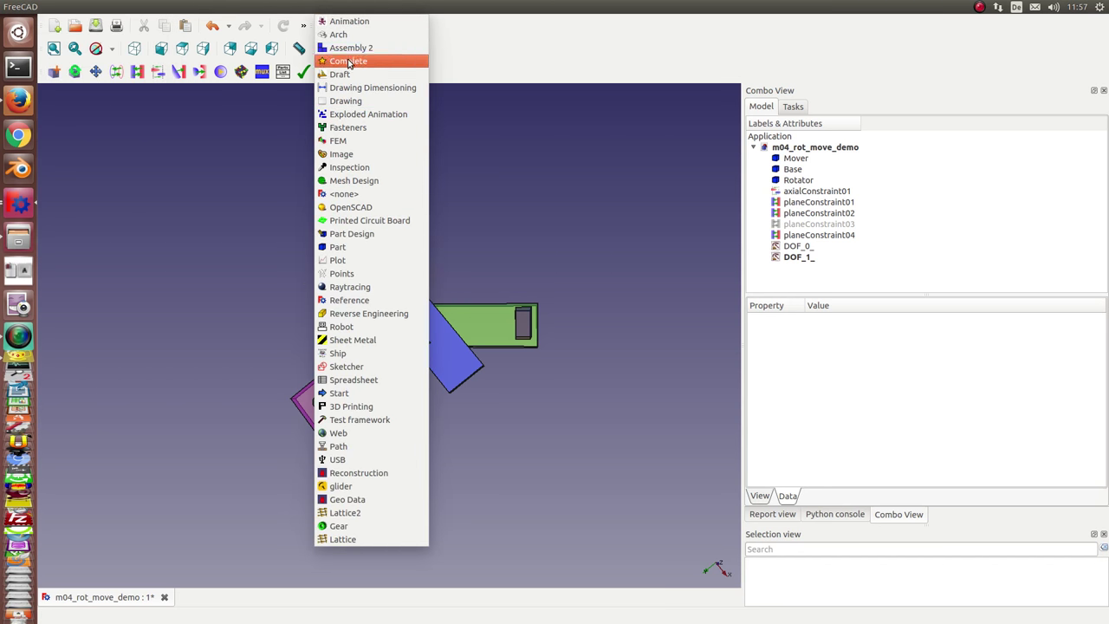
pyautogui.click(343, 22)
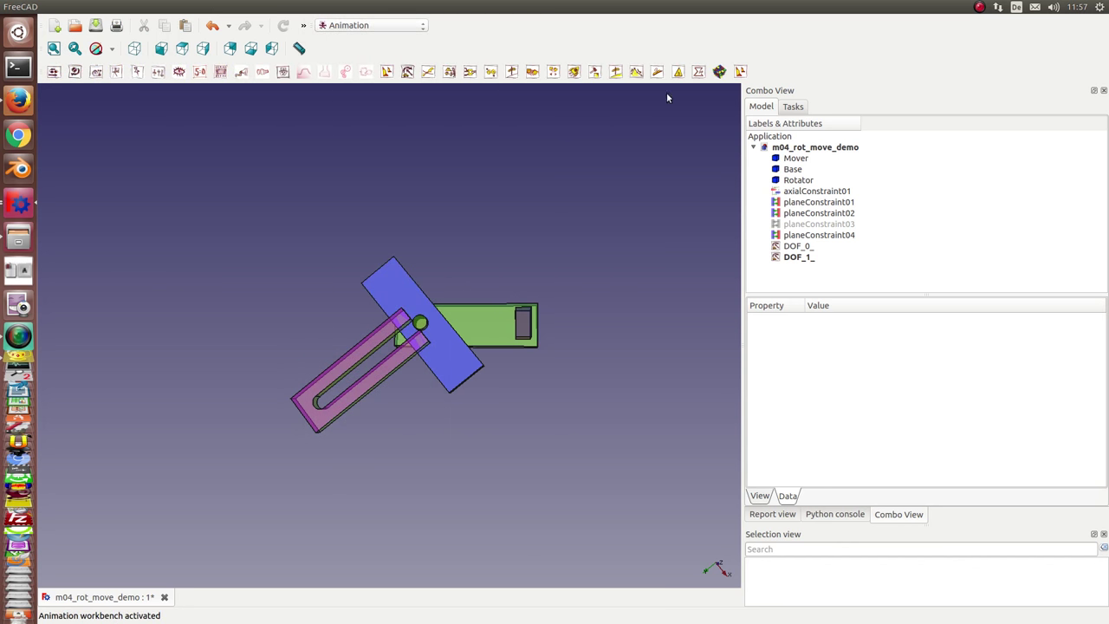
# Step: Add a new speeder and rename it My_Speeder DOF 1
pyautogui.click(573, 73)
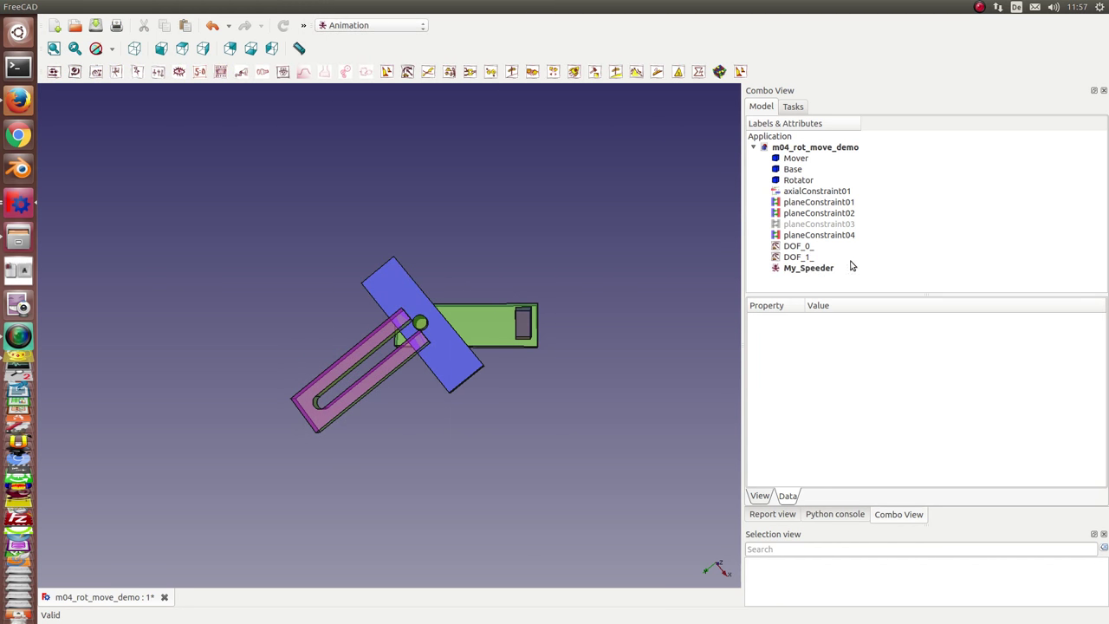
pyautogui.click(795, 270)
pyautogui.press('F2')
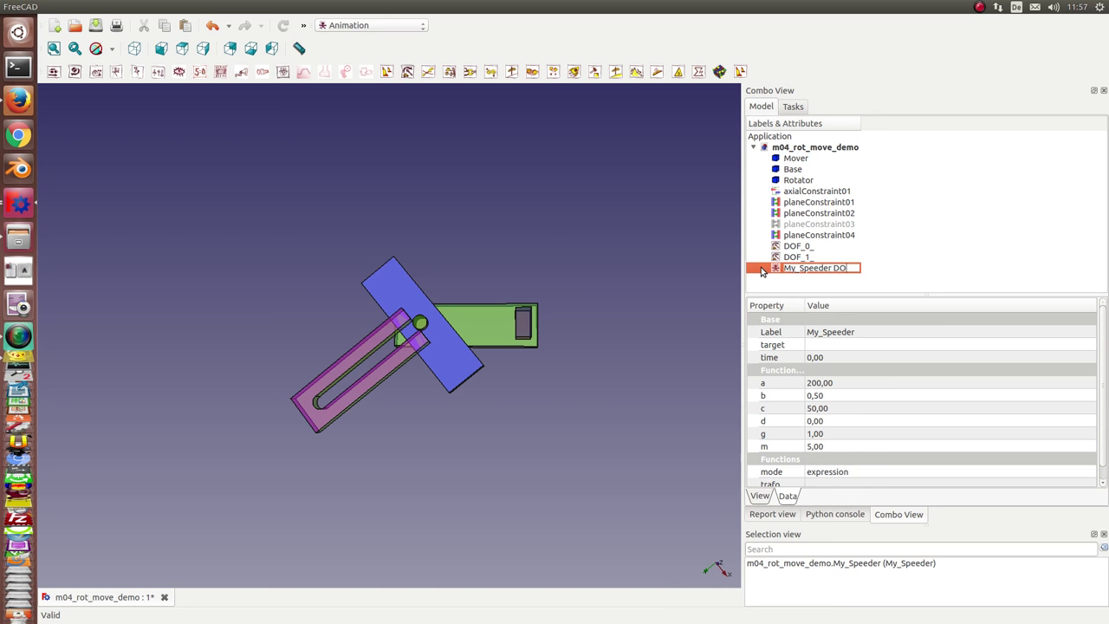
pyautogui.press('Return')
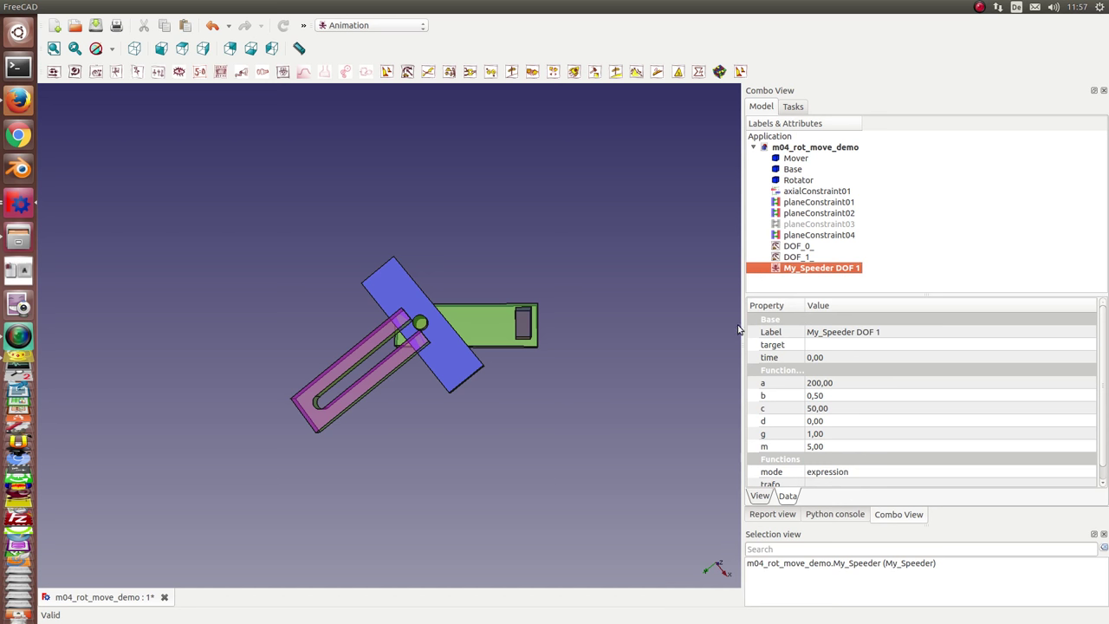
# Step: Link the speeder's target to DOF_1_ and begin editing its trafo expression
pyautogui.click(833, 346)
pyautogui.click(860, 344)
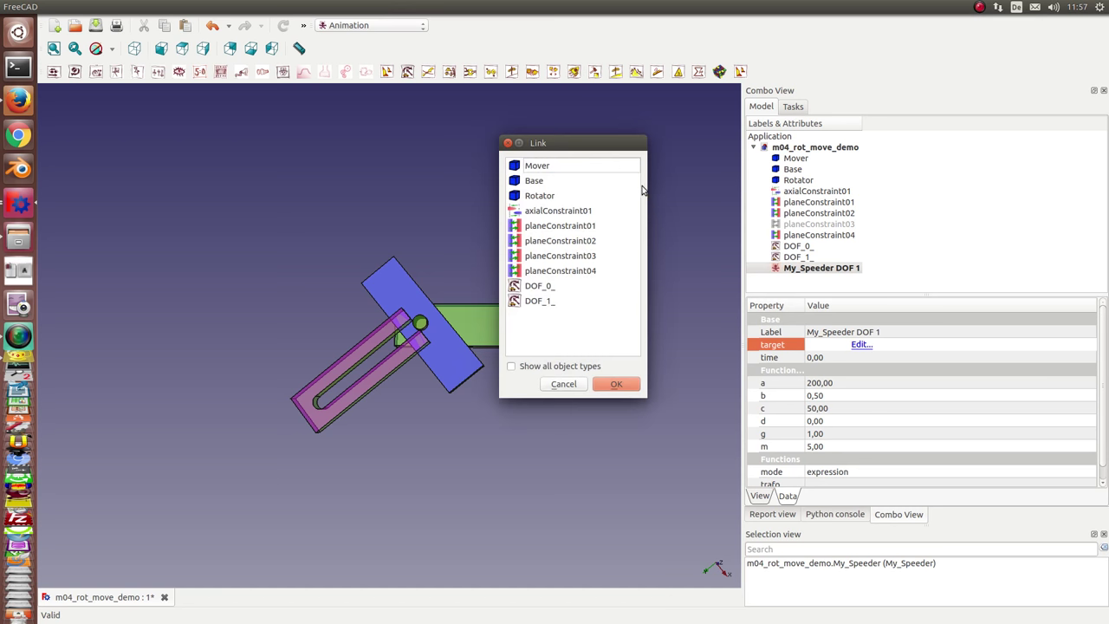
pyautogui.click(540, 300)
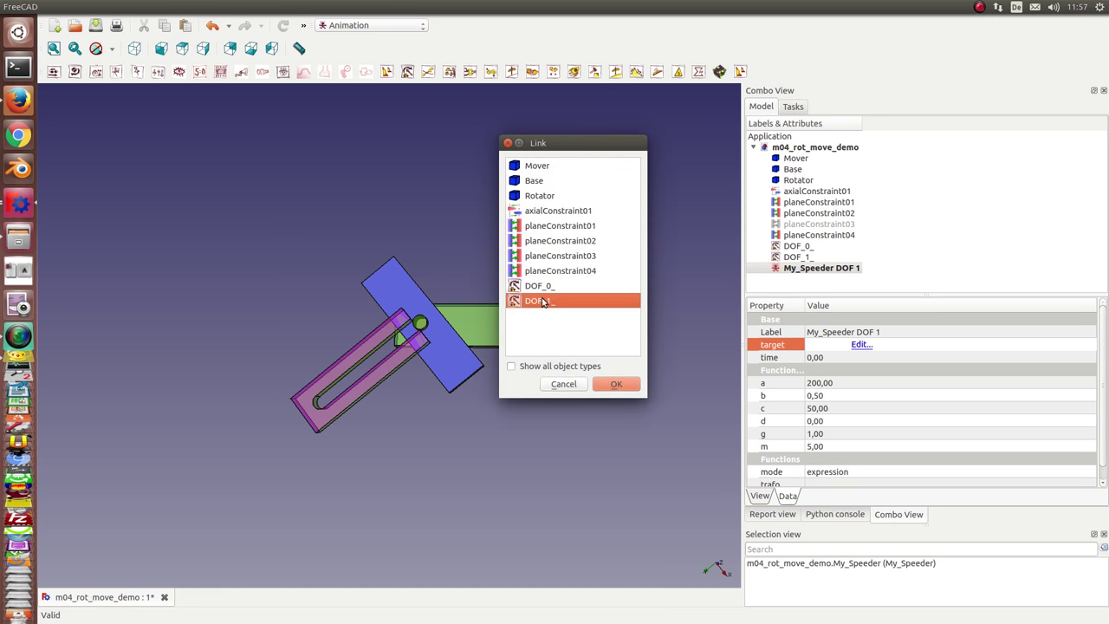
pyautogui.click(618, 386)
pyautogui.scroll(-1, 1005, 479)
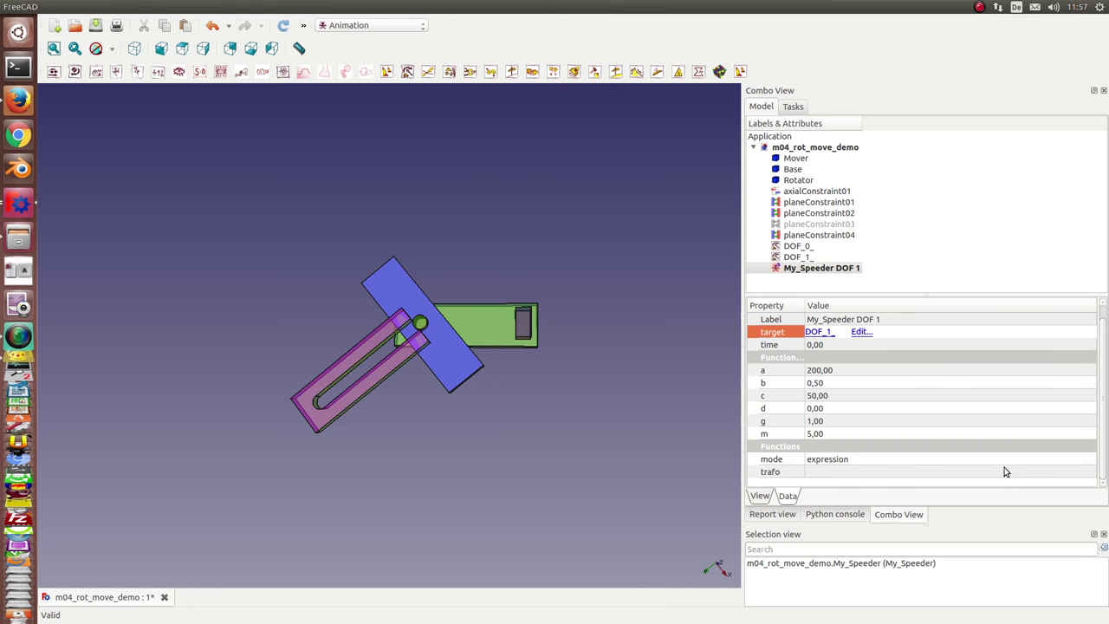
pyautogui.click(834, 473)
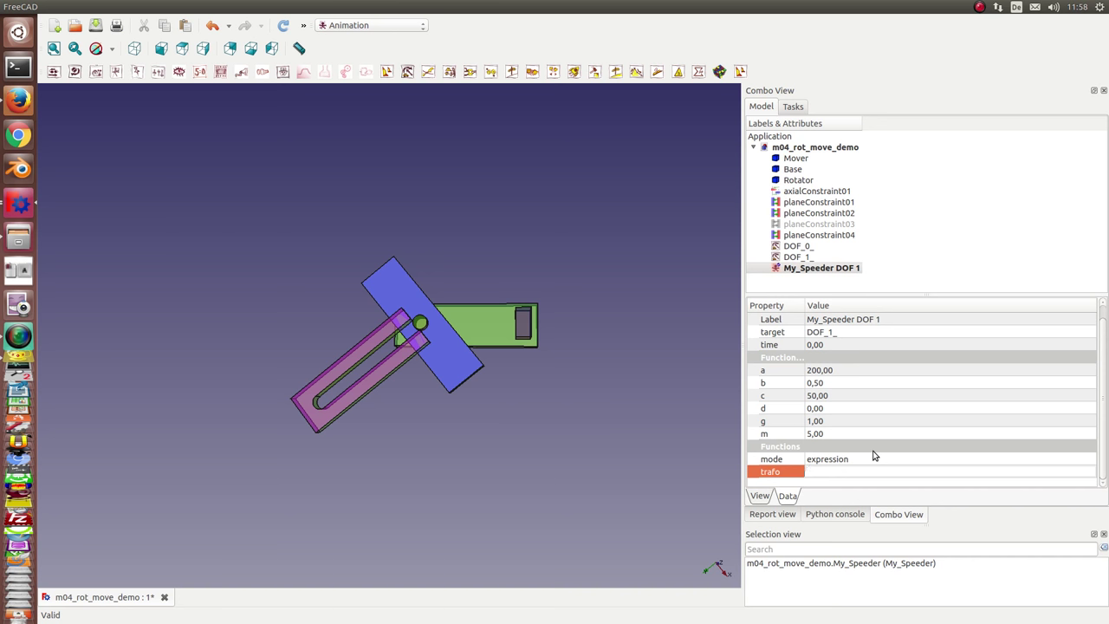
# Step: Enter the trafo expression 200*time if time < 0.5 else 100, removing the stray parenthesis
pyautogui.write('20')
pyautogui.press('Delete')
pyautogui.click(792, 268)
# Step: Play the DOF 1 speeder forward, rewind it to the start, then create a second speeder
pyautogui.doubleClick(791, 269)
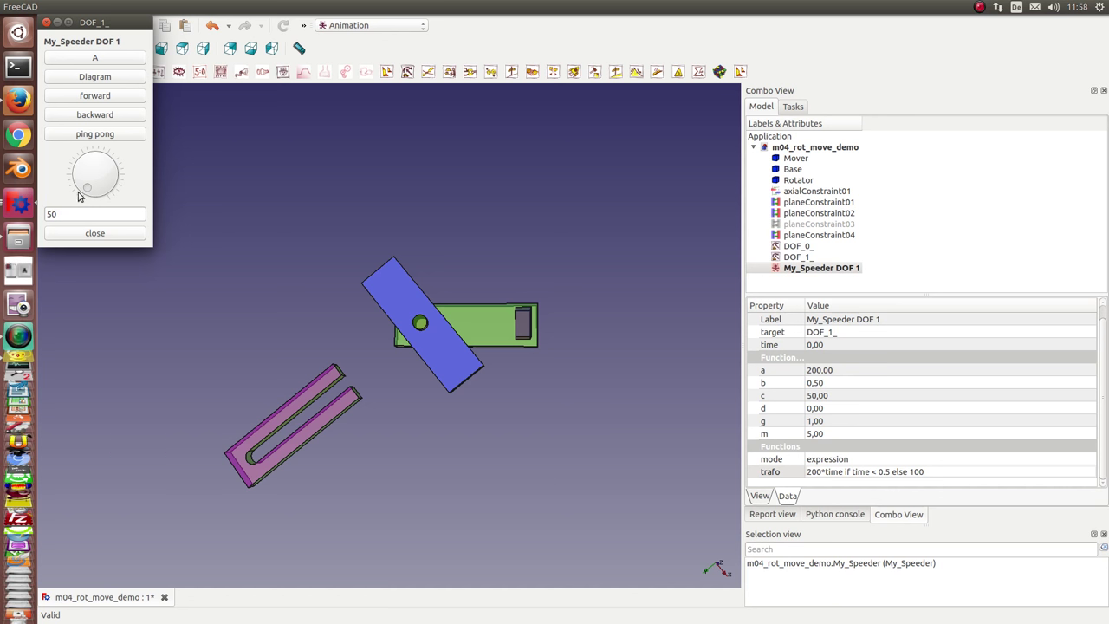
pyautogui.click(76, 101)
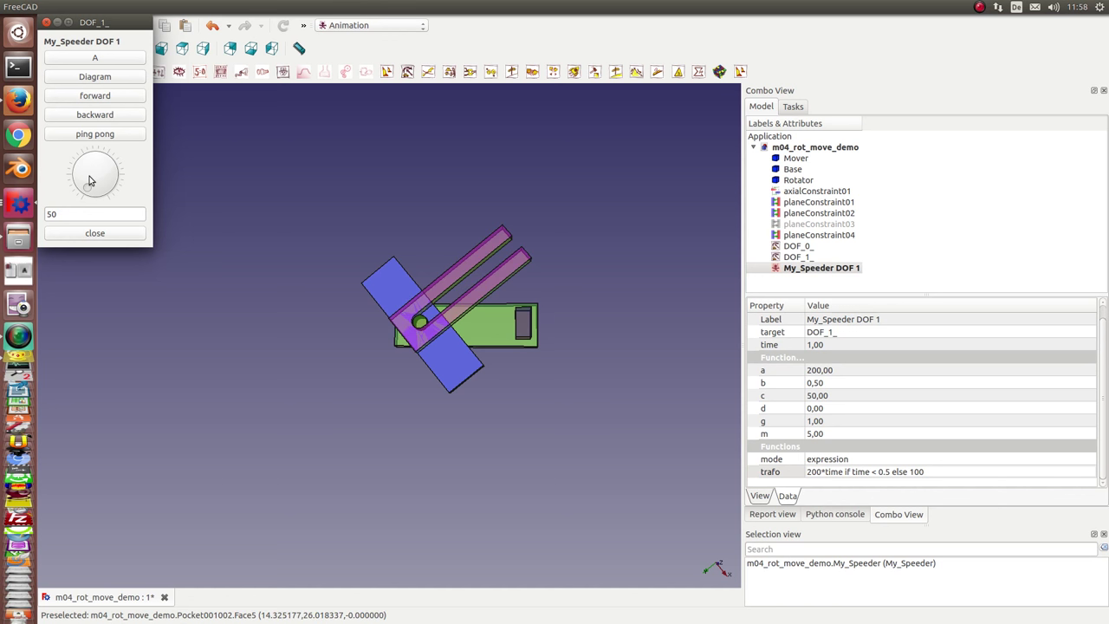
pyautogui.moveTo(92, 181)
pyautogui.mouseDown()
pyautogui.moveTo(88, 163)
pyautogui.moveTo(110, 158)
pyautogui.moveTo(110, 195)
pyautogui.moveTo(117, 170)
pyautogui.moveTo(102, 155)
pyautogui.moveTo(87, 187)
pyautogui.mouseUp()
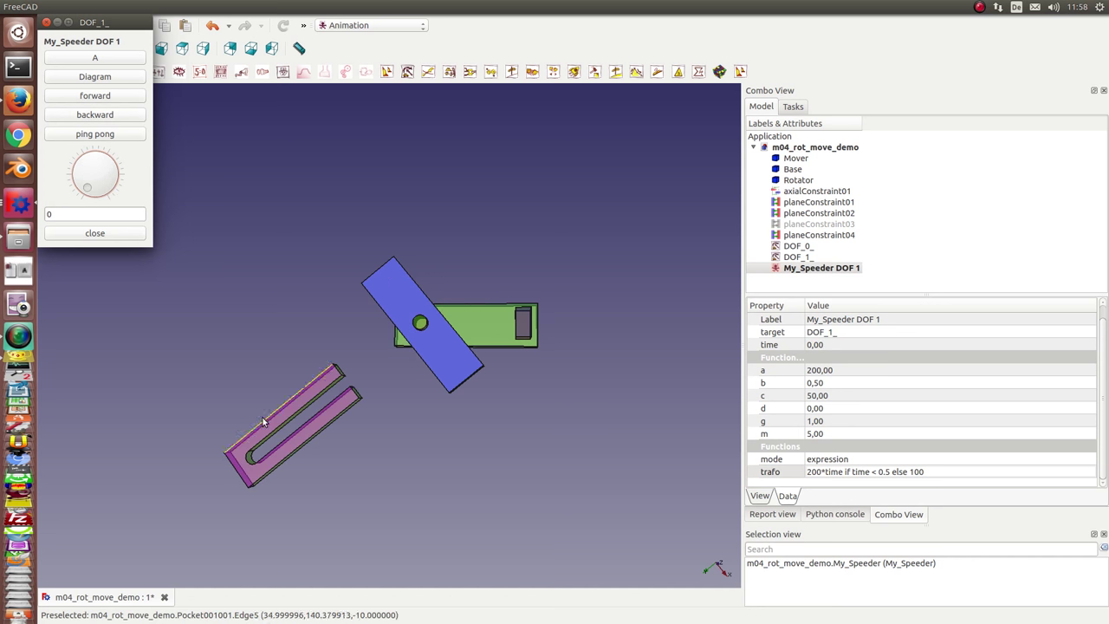
pyautogui.moveTo(128, 21); pyautogui.dragTo(165, 254)
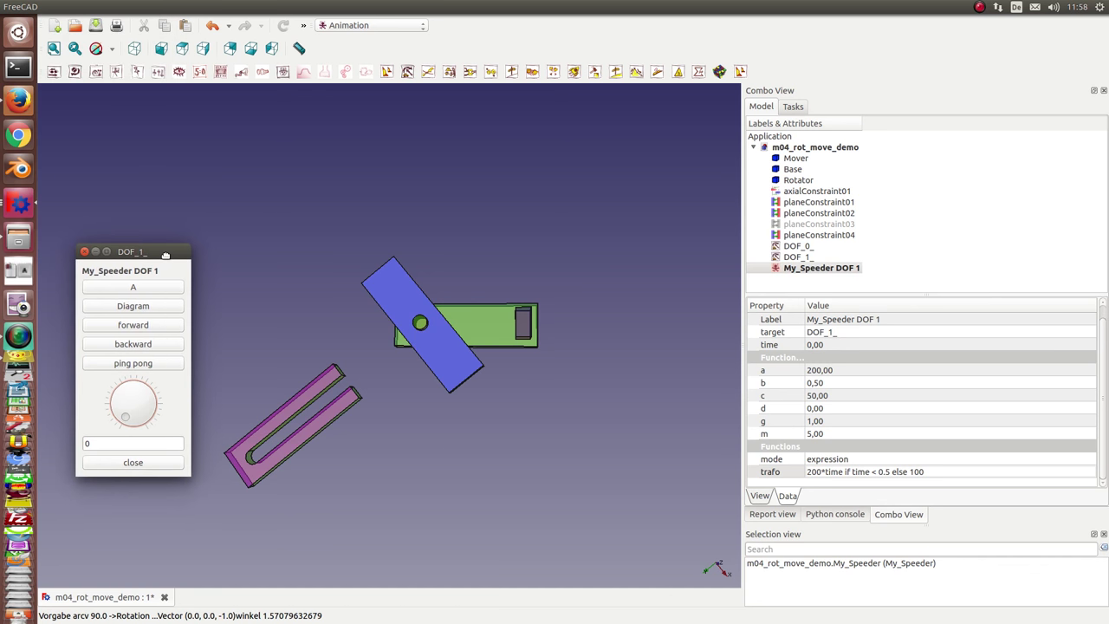
pyautogui.click(576, 73)
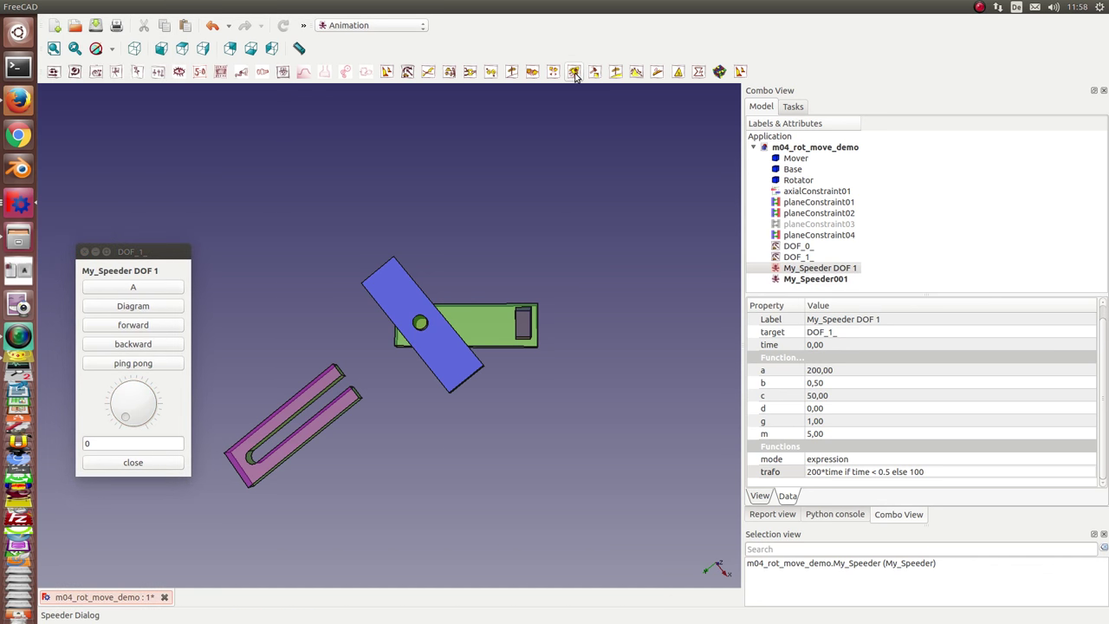
# Step: Rename the new speeder to My_Speeder DOF 0
pyautogui.click(827, 279)
pyautogui.press('F2')
pyautogui.press('End')
pyautogui.press('BackSpace')
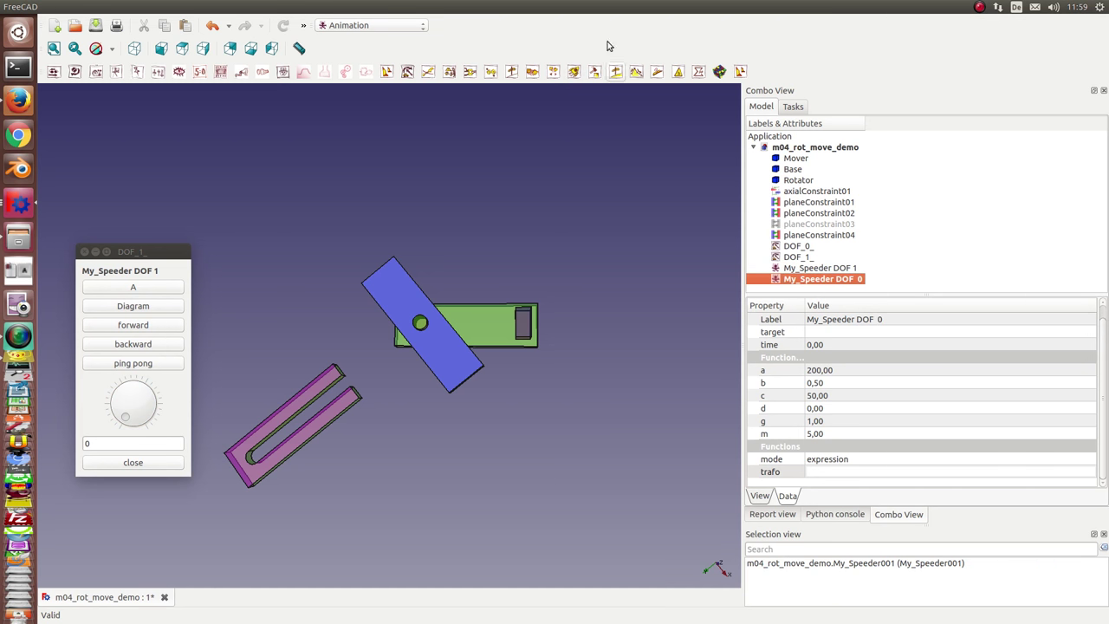
pyautogui.press('Return')
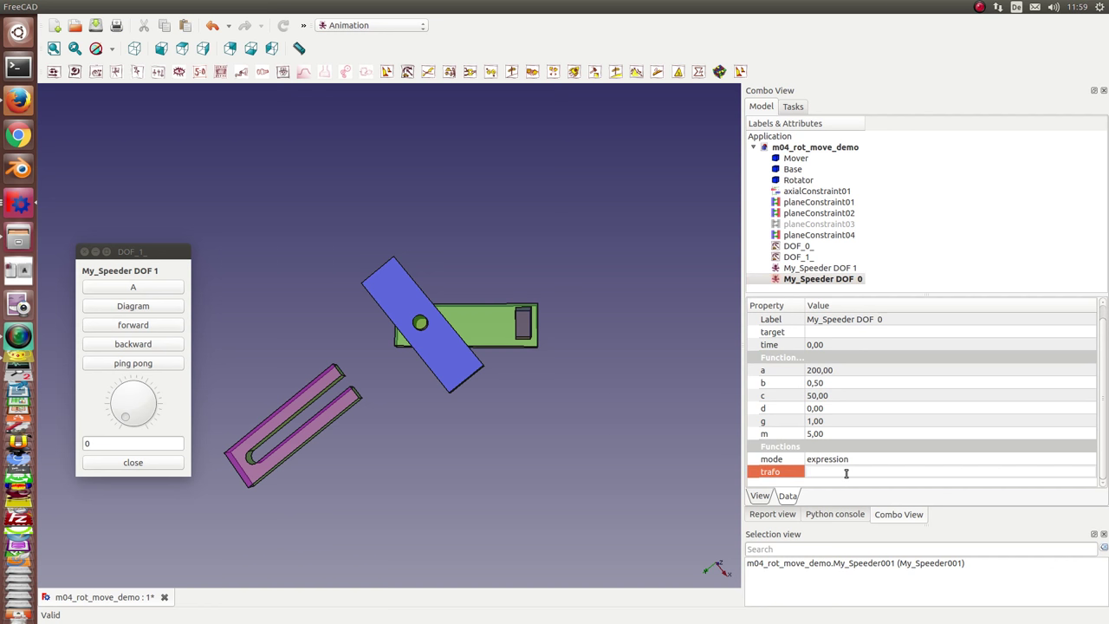
# Step: Set its target to DOF_0_ and enter trafo 0 if time<0.5 else 200*(time-0.5)
pyautogui.click(829, 339)
pyautogui.click(857, 332)
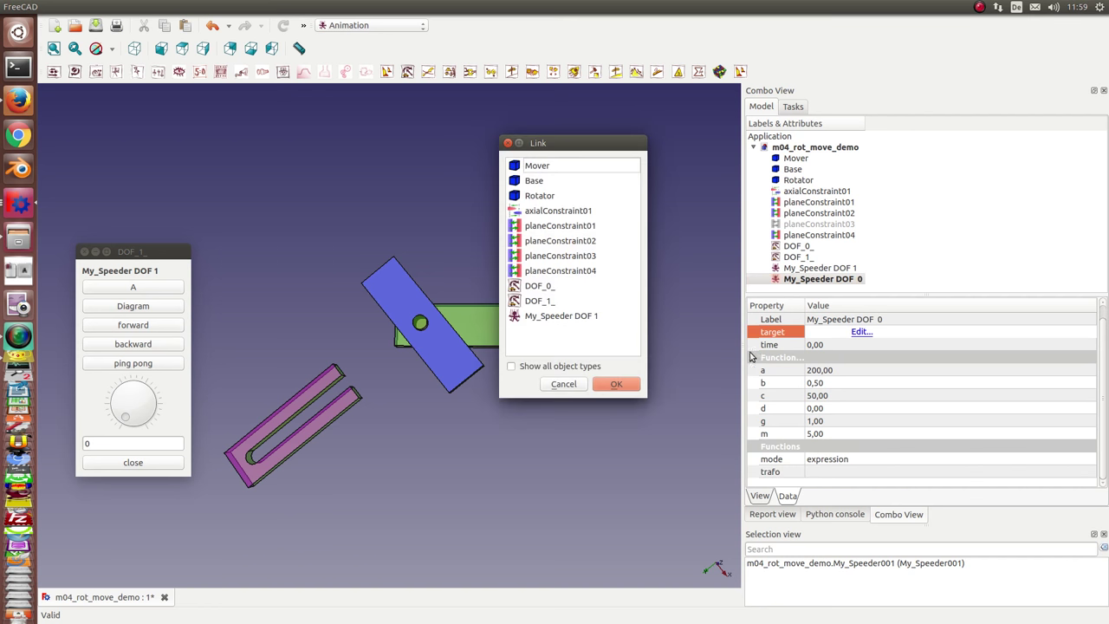
pyautogui.click(544, 285)
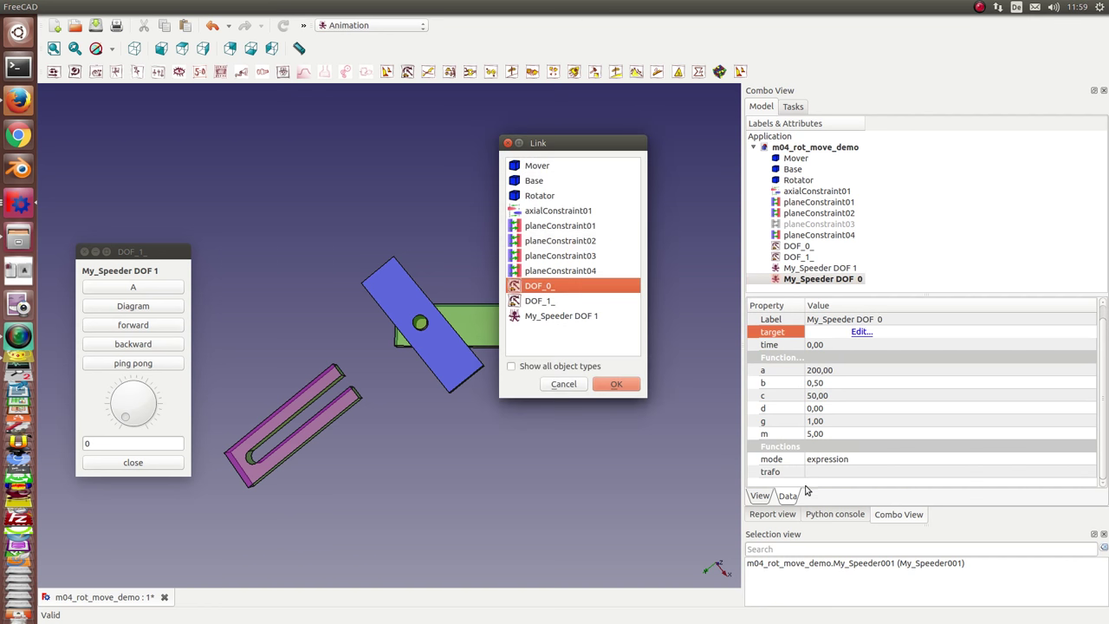
pyautogui.click(604, 385)
pyautogui.click(820, 472)
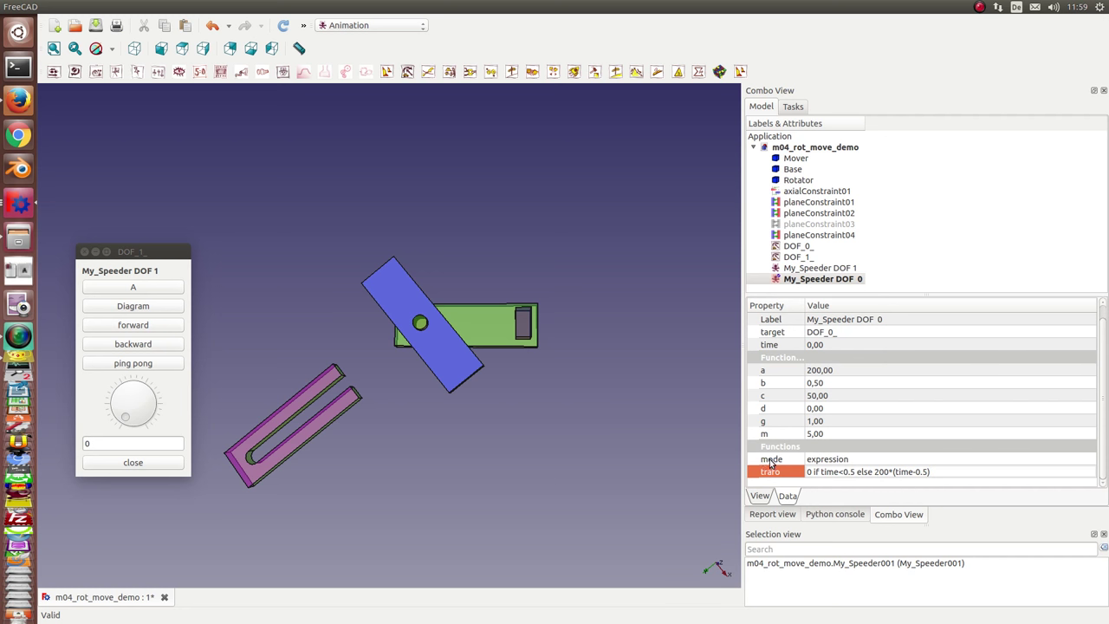
# Step: Commit the trafo and test the DOF 0 speeder up to time 0.50
pyautogui.press('Return')
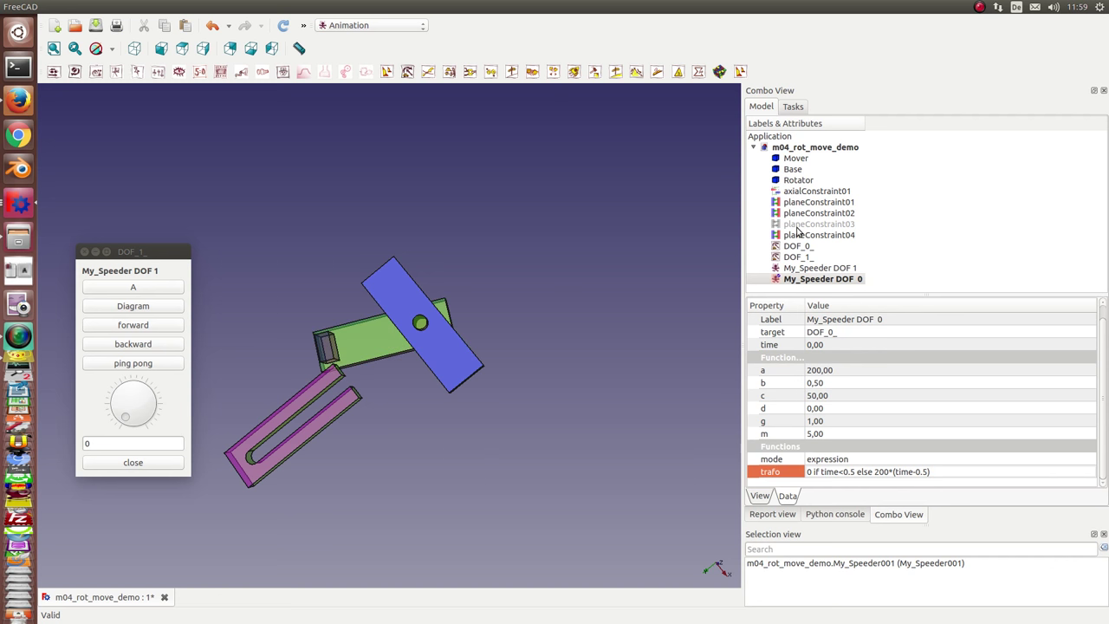
pyautogui.doubleClick(811, 280)
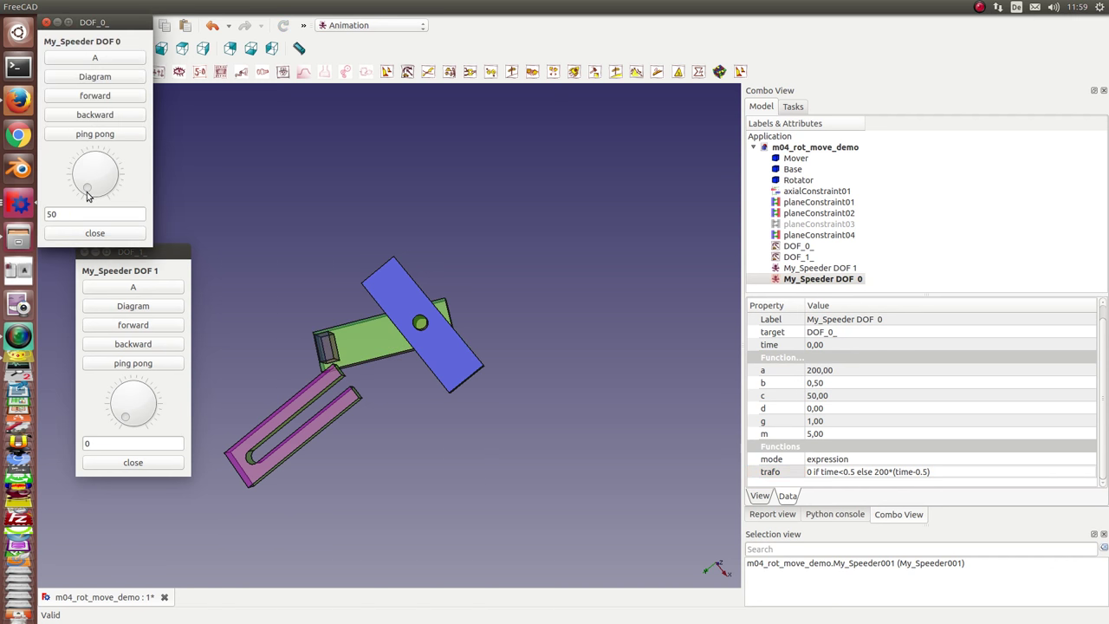
pyautogui.moveTo(87, 189)
pyautogui.mouseDown()
pyautogui.moveTo(85, 154)
pyautogui.moveTo(111, 178)
pyautogui.moveTo(86, 192)
pyautogui.moveTo(83, 169)
pyautogui.moveTo(105, 158)
pyautogui.moveTo(82, 162)
pyautogui.moveTo(91, 192)
pyautogui.mouseUp()
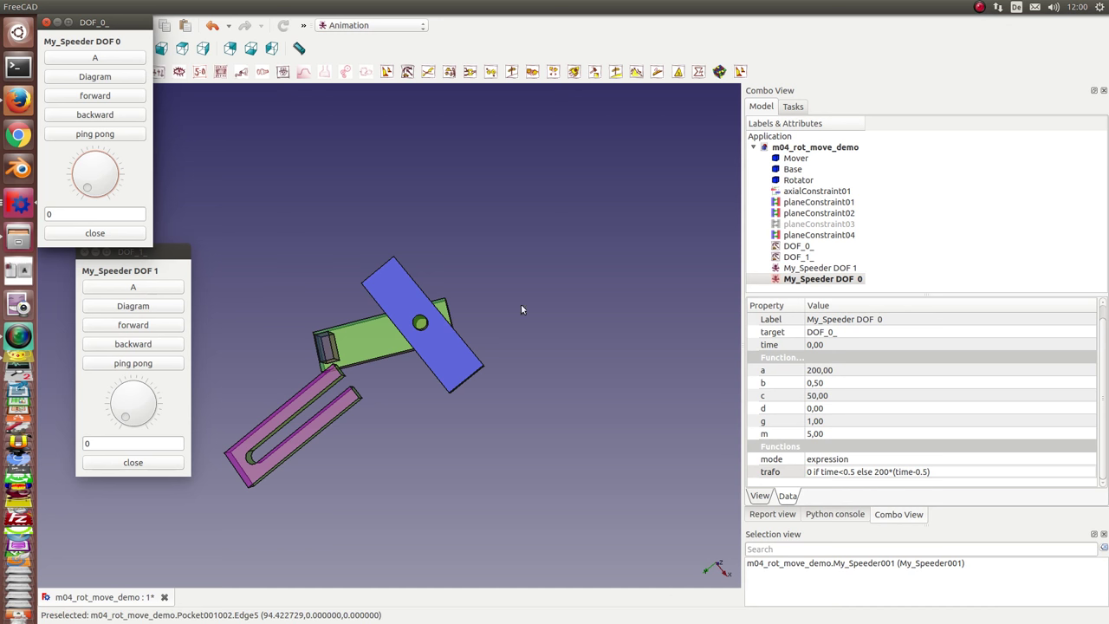
# Step: Change the trafo rate from 200 to 100 and play the DOF 0 motion forward
pyautogui.click(874, 473)
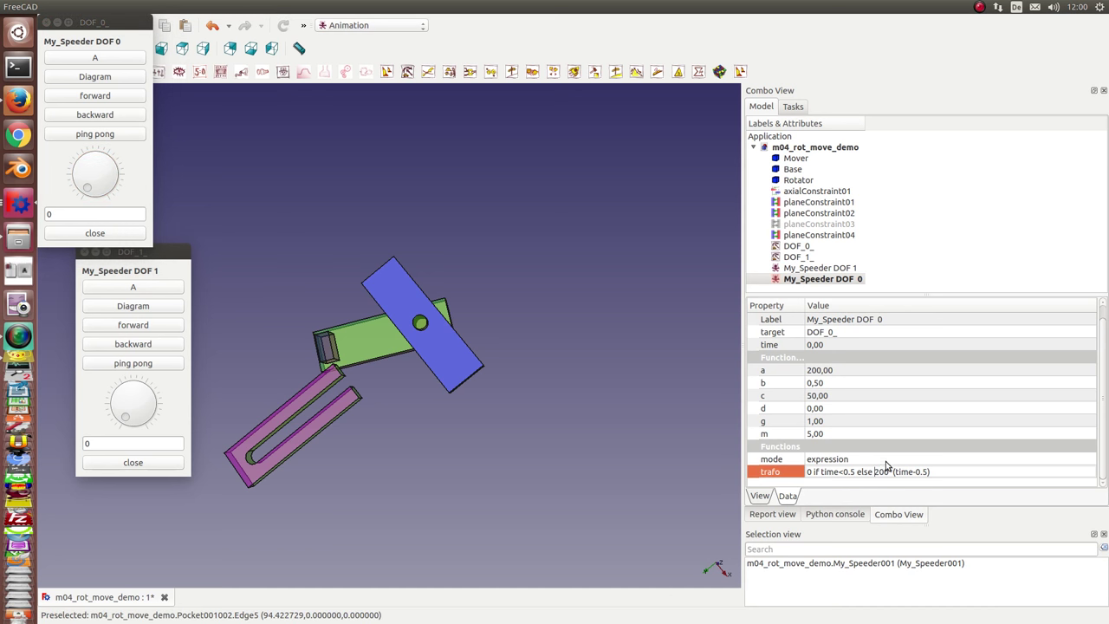
pyautogui.press('BackSpace')
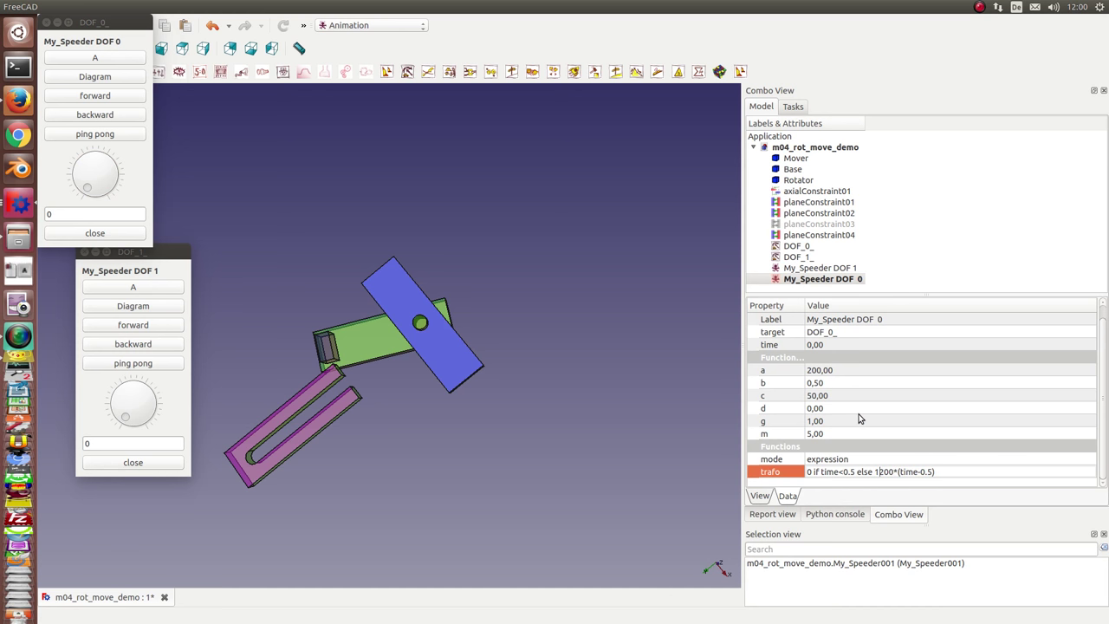
pyautogui.write('1')
pyautogui.click(89, 104)
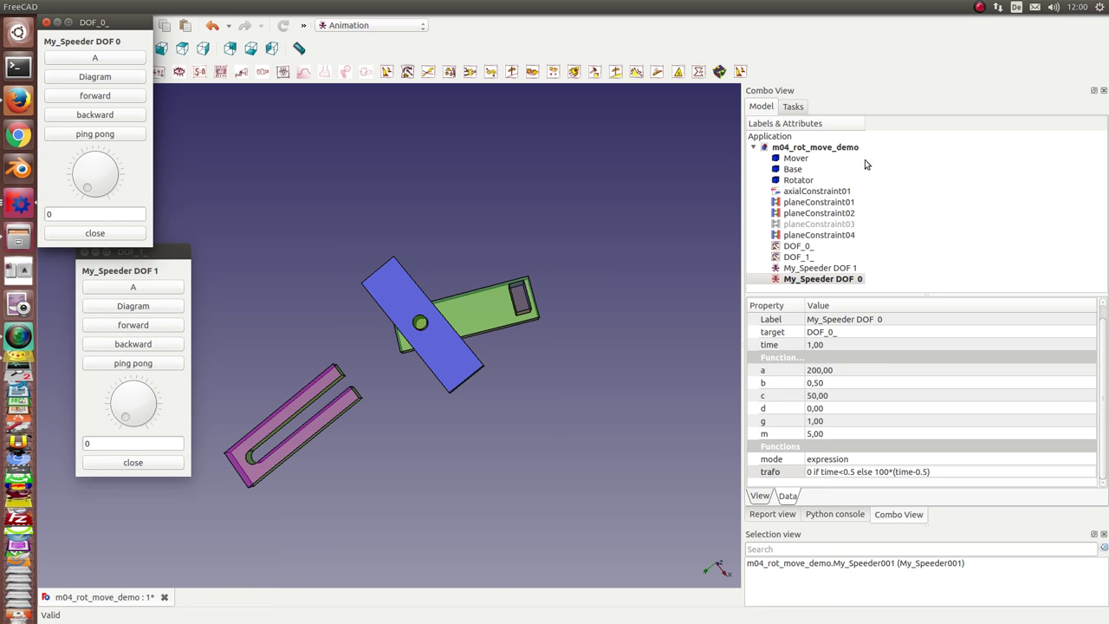
# Step: Enlarge the model tree and close both the DOF 0 and DOF 1 speeder panels
pyautogui.moveTo(983, 296); pyautogui.dragTo(984, 370)
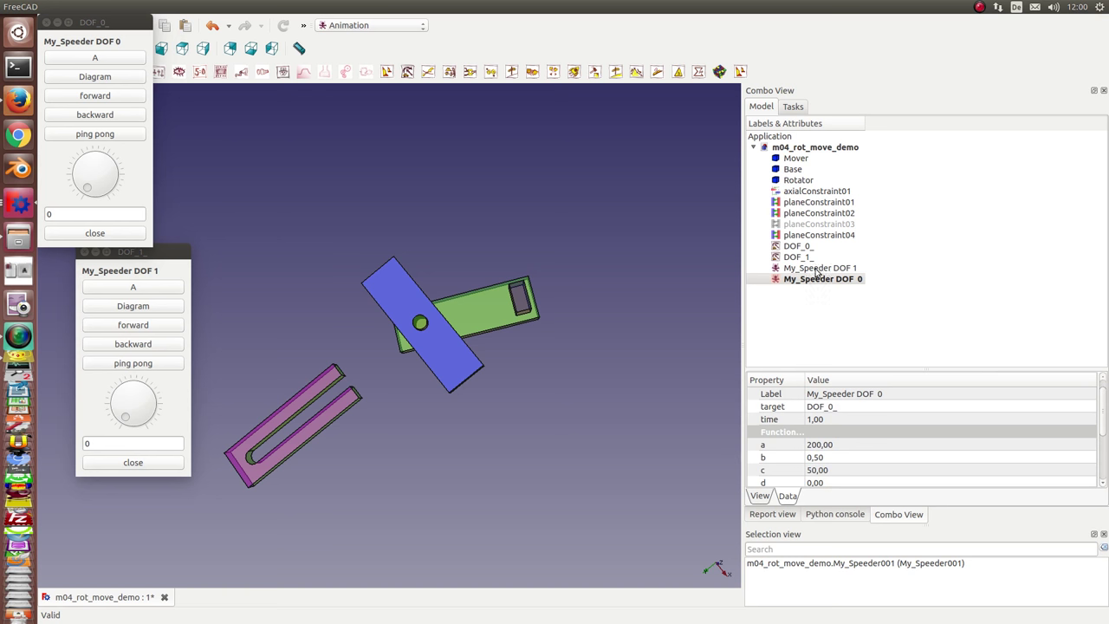
pyautogui.click(48, 22)
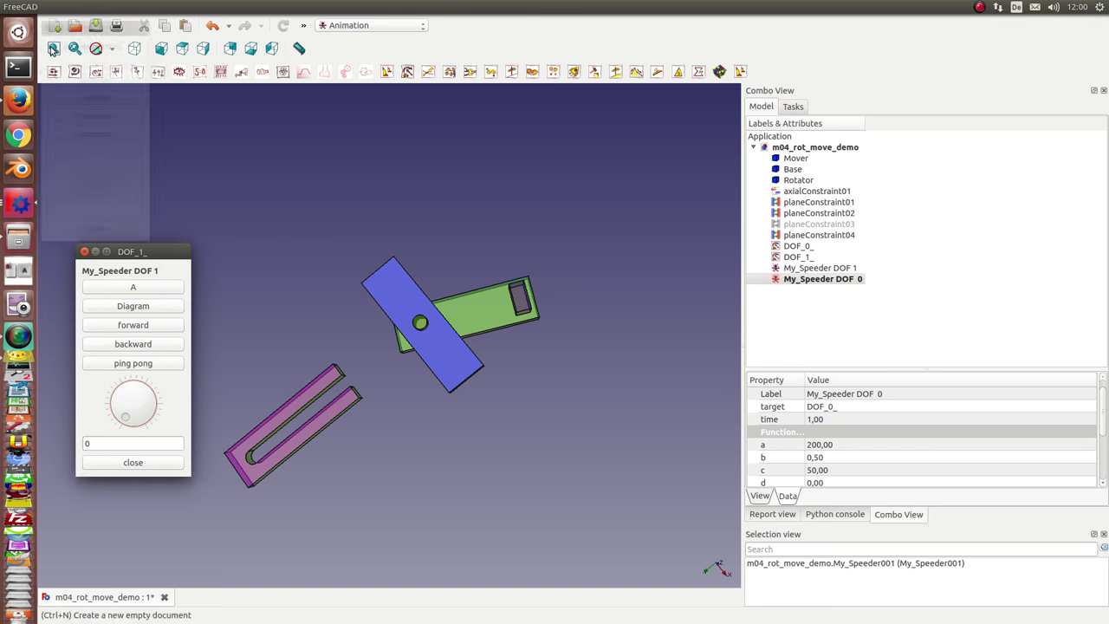
pyautogui.click(121, 462)
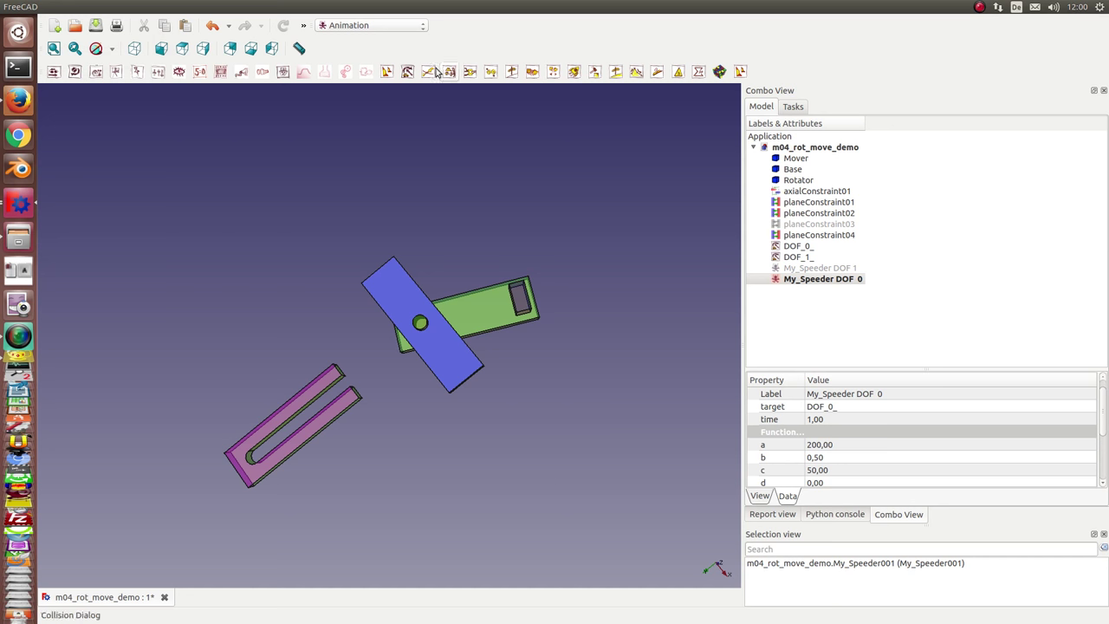
# Step: Add My_Manager, move both speeders under it, and open its animation panel
pyautogui.click(281, 75)
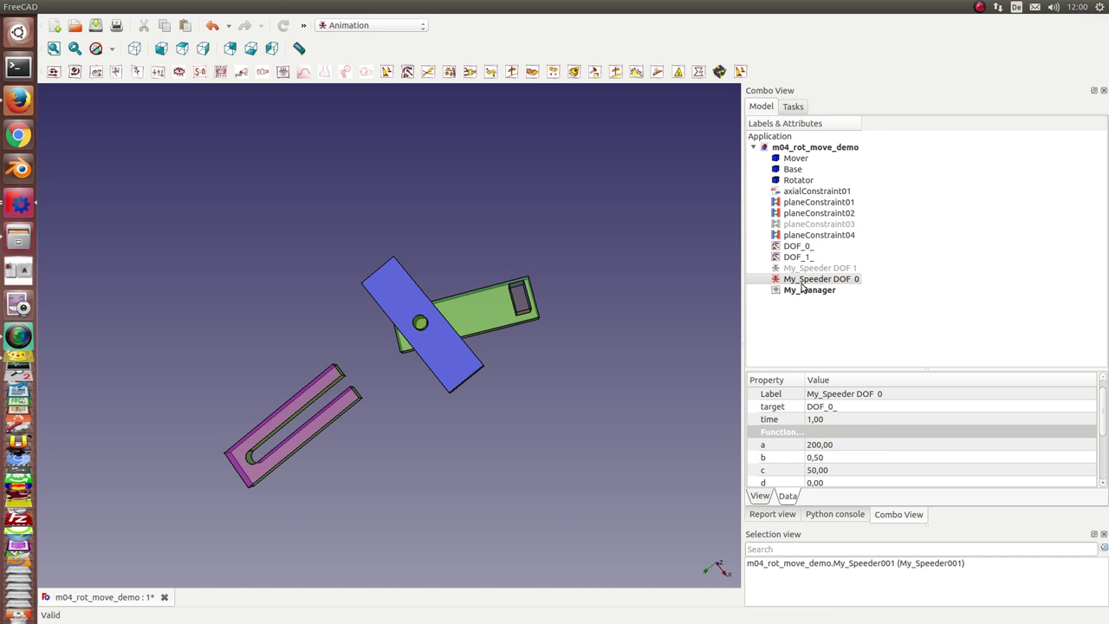
pyautogui.moveTo(805, 268)
pyautogui.mouseDown()
pyautogui.moveTo(802, 293)
pyautogui.moveTo(802, 282)
pyautogui.mouseUp()
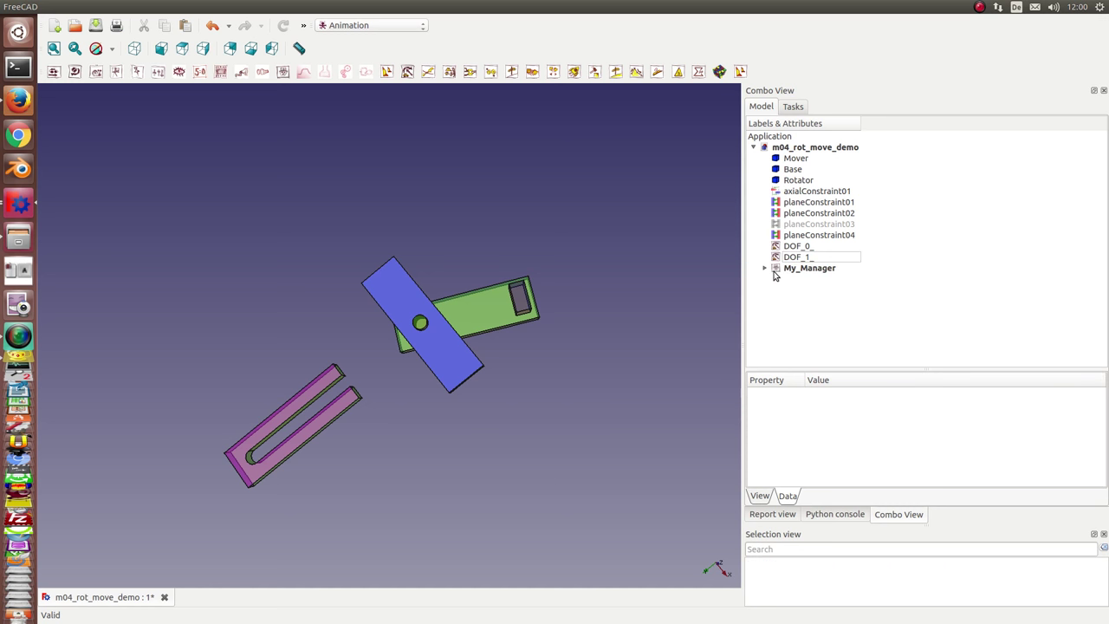
pyautogui.click(765, 270)
pyautogui.click(821, 278)
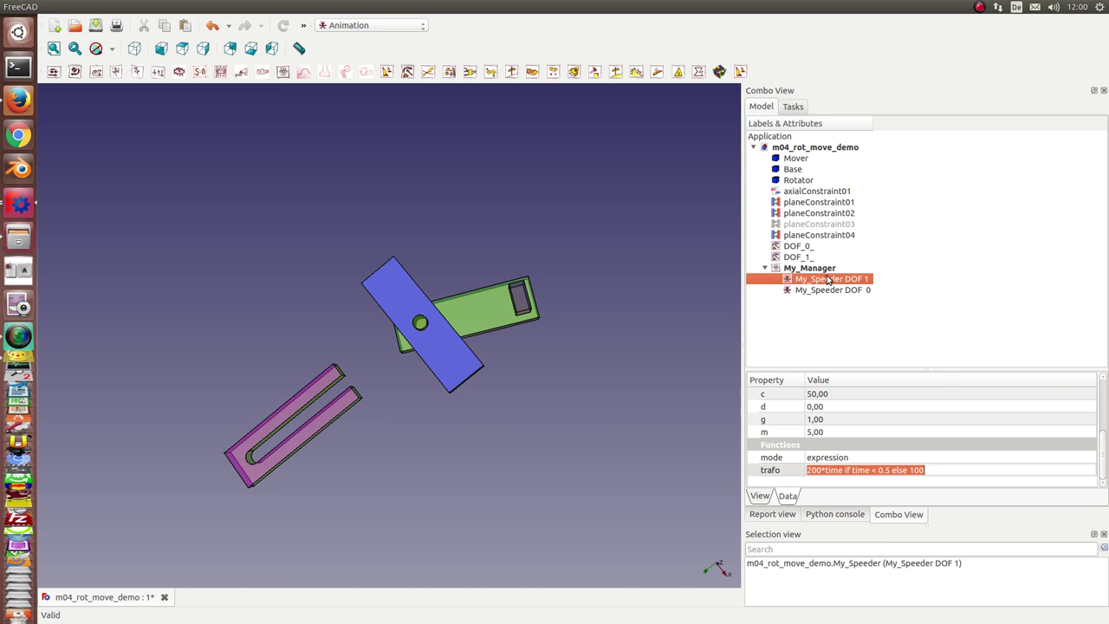
pyautogui.doubleClick(821, 268)
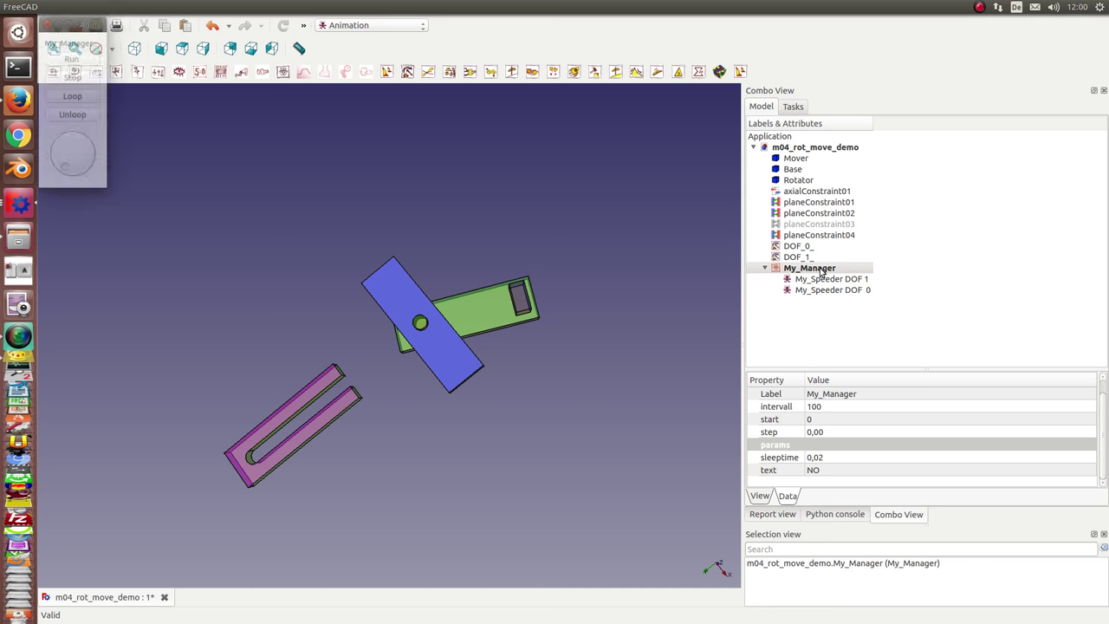
# Step: Run the My_Manager animation so the slotted part and Mover move in sequence
pyautogui.click(61, 59)
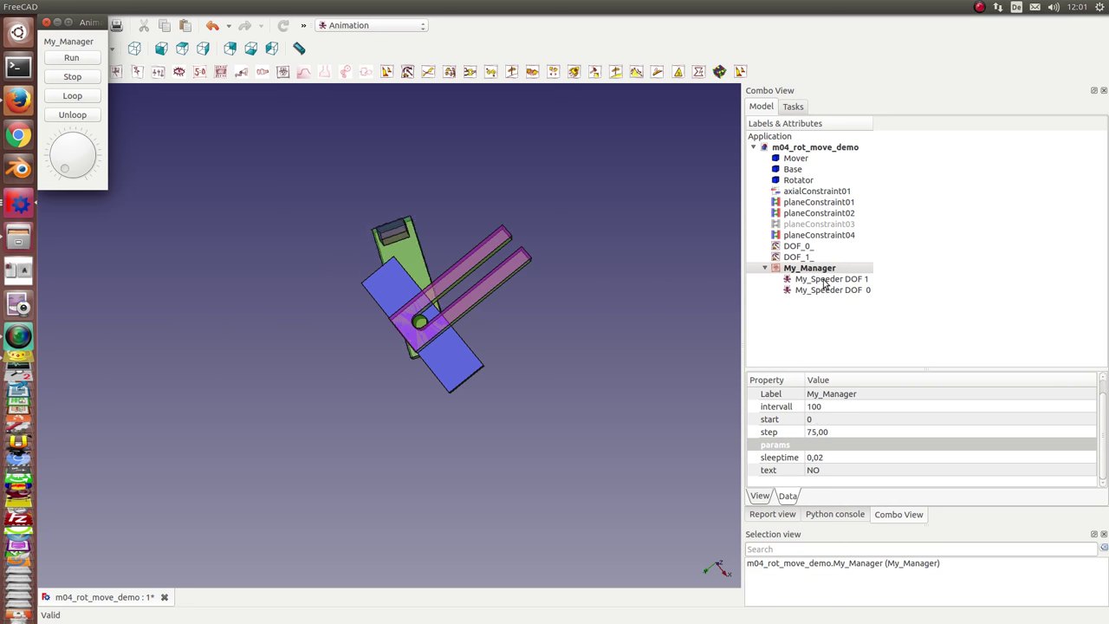
# Step: Display the trafo expressions of My_Speeder DOF 1 and My_Speeder DOF 0 during the running animation
pyautogui.click(825, 279)
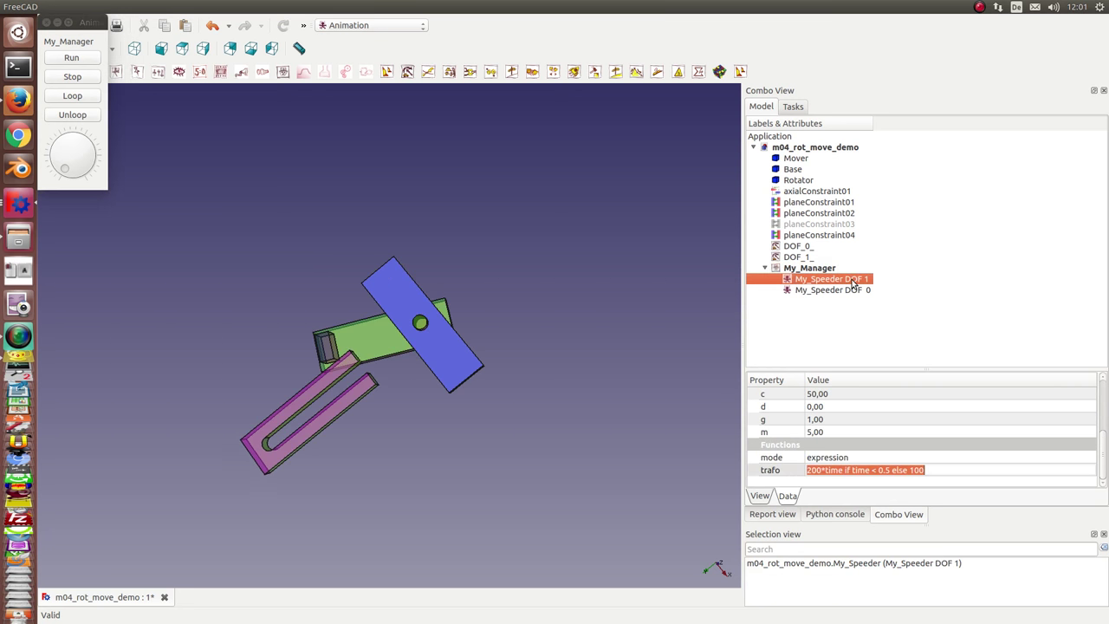
pyautogui.click(851, 291)
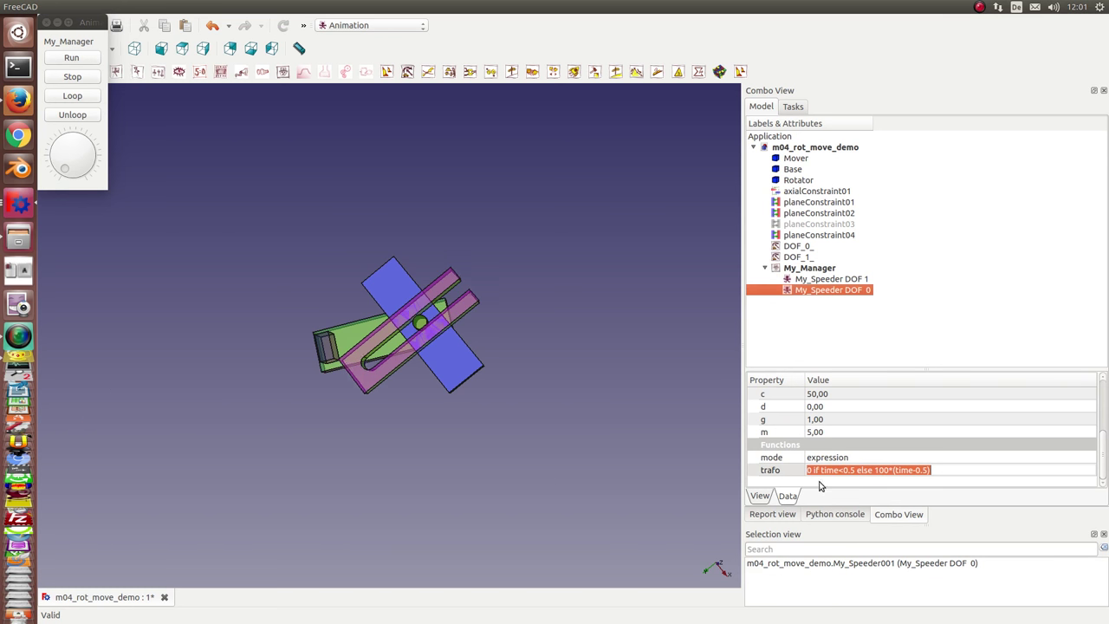